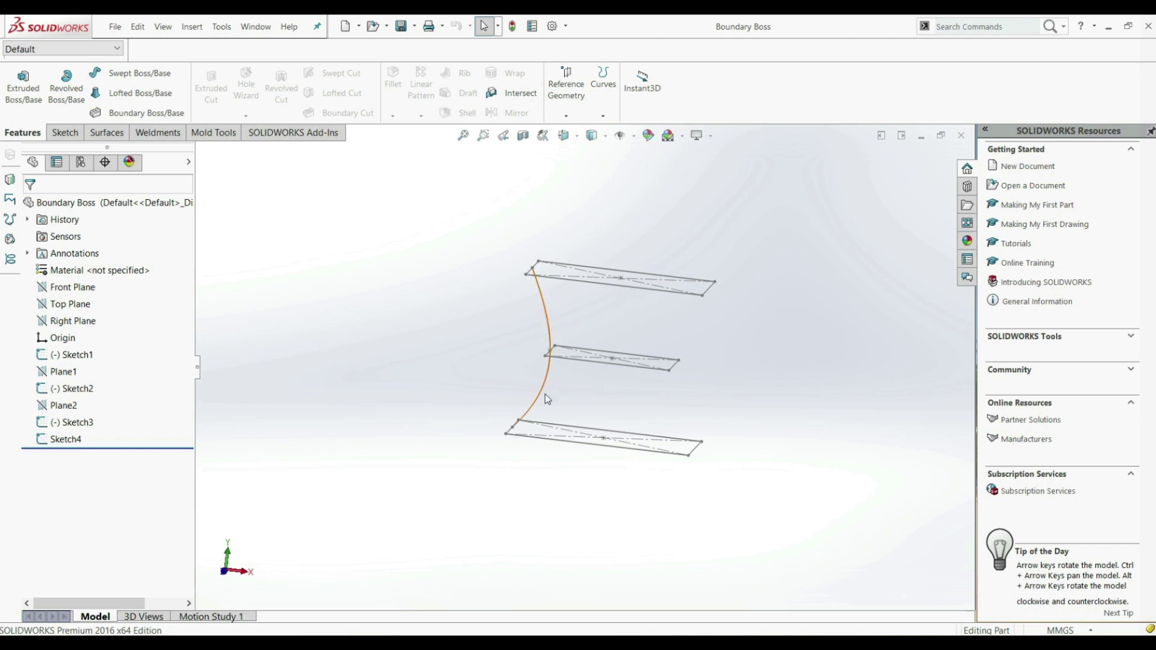
Orbit the view to see the three rectangular profiles and the curved Sketch4 at an angle
mouse_move(444, 400)
middle_down()
mouse_move(482, 420)
mouse_move(468, 448)
middle_up()
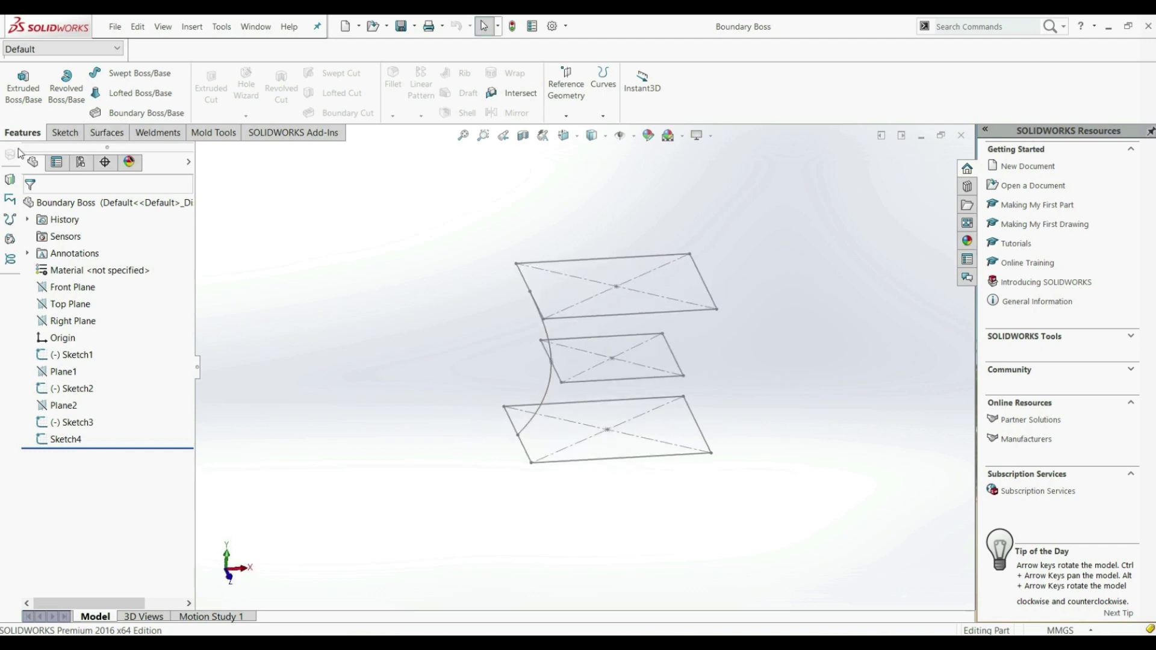
Start a boundary boss with Sketch1–3 as Direction 1 profiles and adjust the middle connector
click(116, 114)
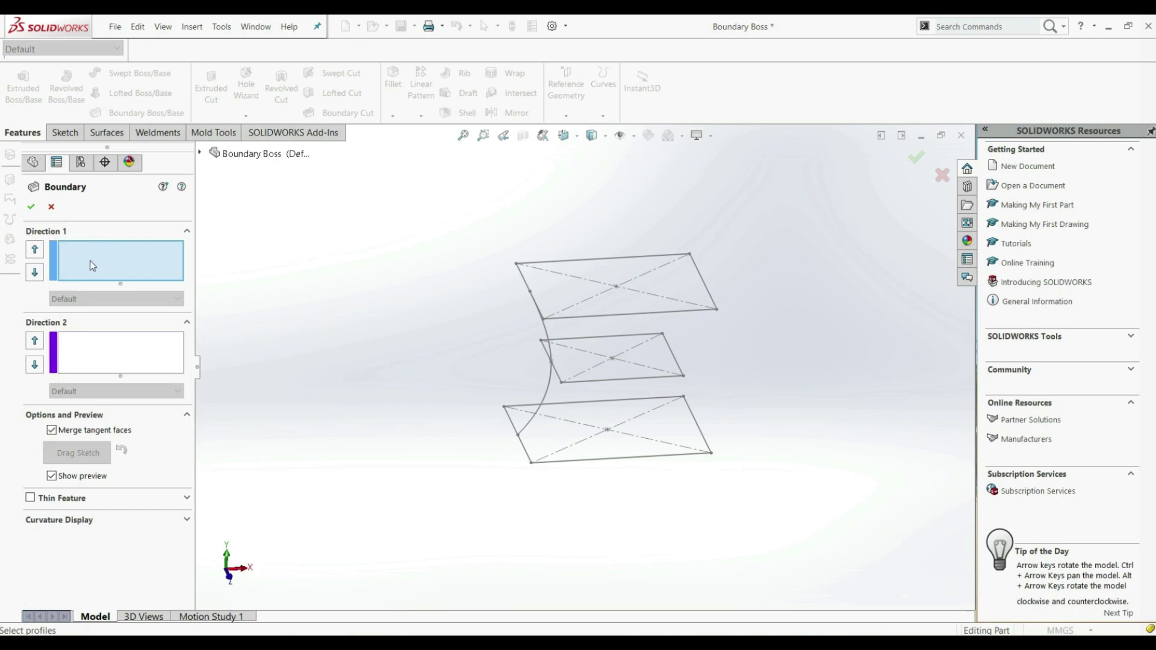
click(559, 464)
click(579, 380)
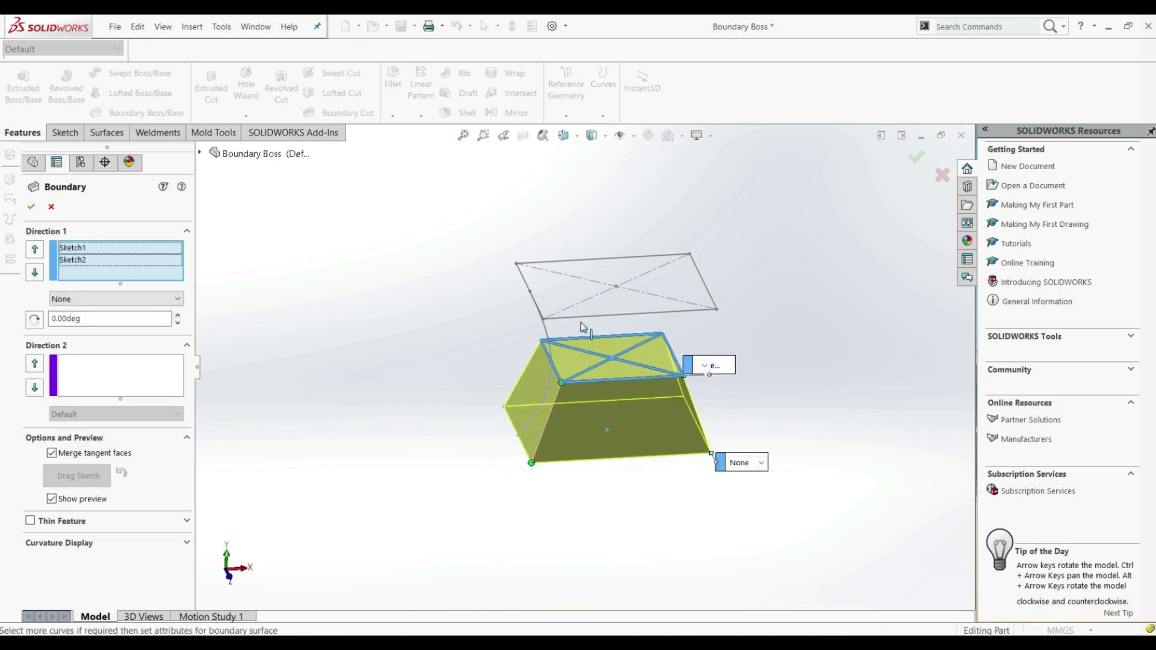
click(573, 322)
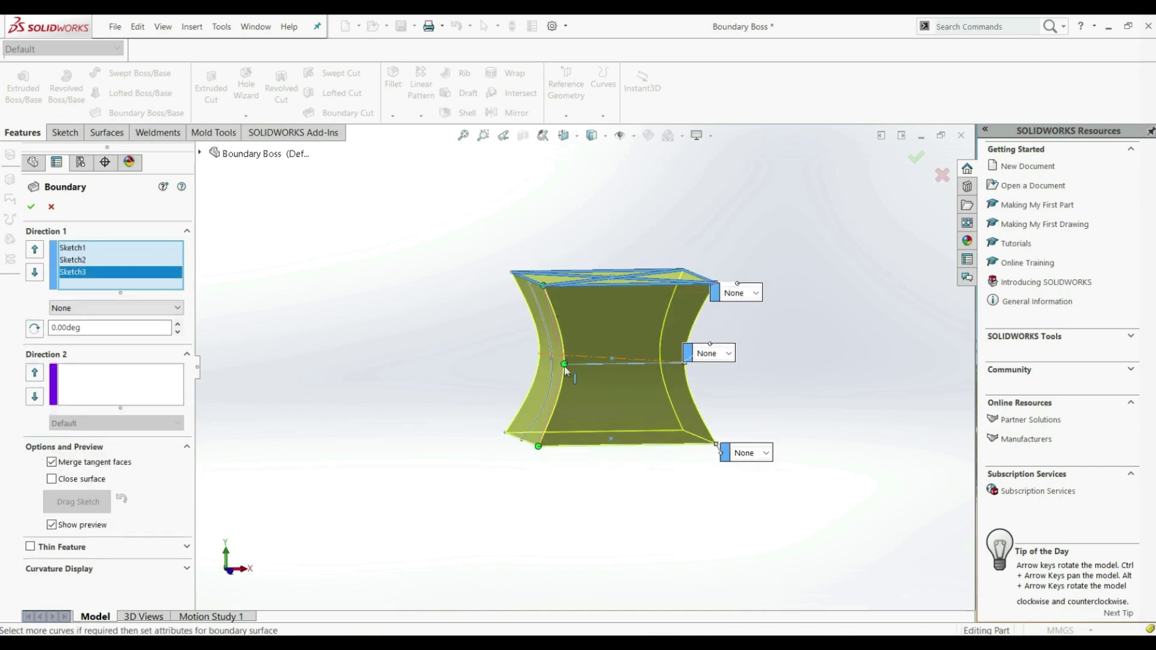
mouse_move(572, 363)
mouse_down()
mouse_move(687, 371)
mouse_move(680, 354)
mouse_move(576, 357)
mouse_up()
mouse_move(626, 354)
middle_down()
mouse_move(685, 396)
mouse_move(685, 381)
middle_up()
drag(685, 381, 568, 403)
mouse_move(526, 487)
middle_down()
mouse_move(513, 380)
mouse_move(506, 385)
mouse_move(516, 382)
mouse_move(529, 406)
middle_up()
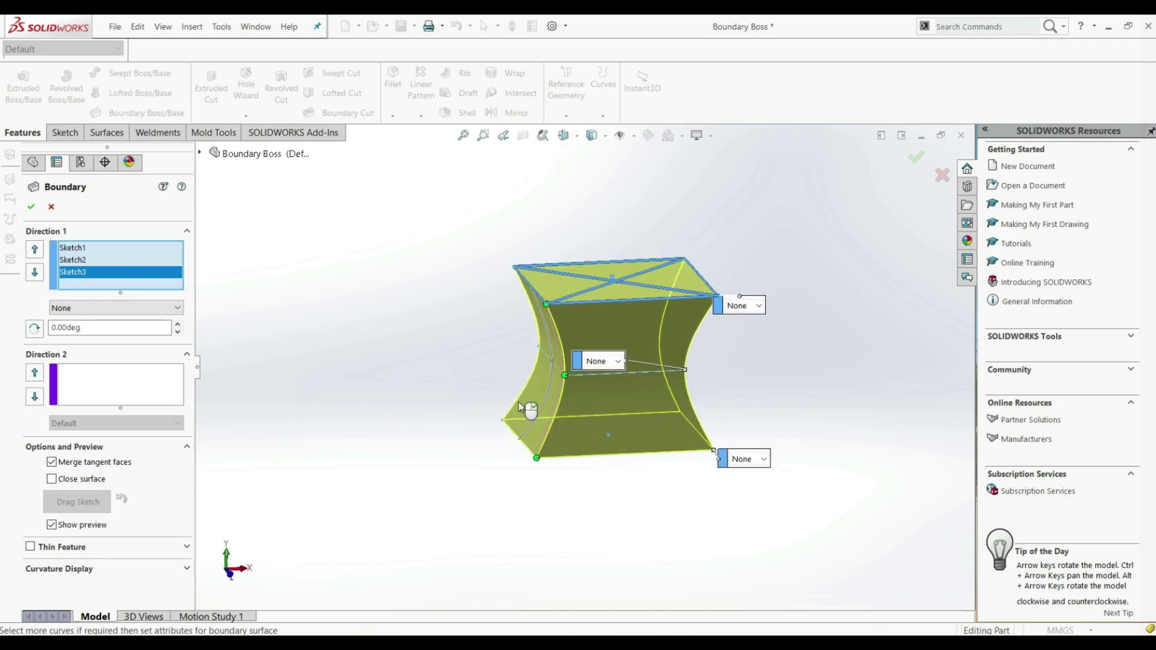
Add the curved Sketch4 as the Direction 2 curve and build Boundary1
click(143, 384)
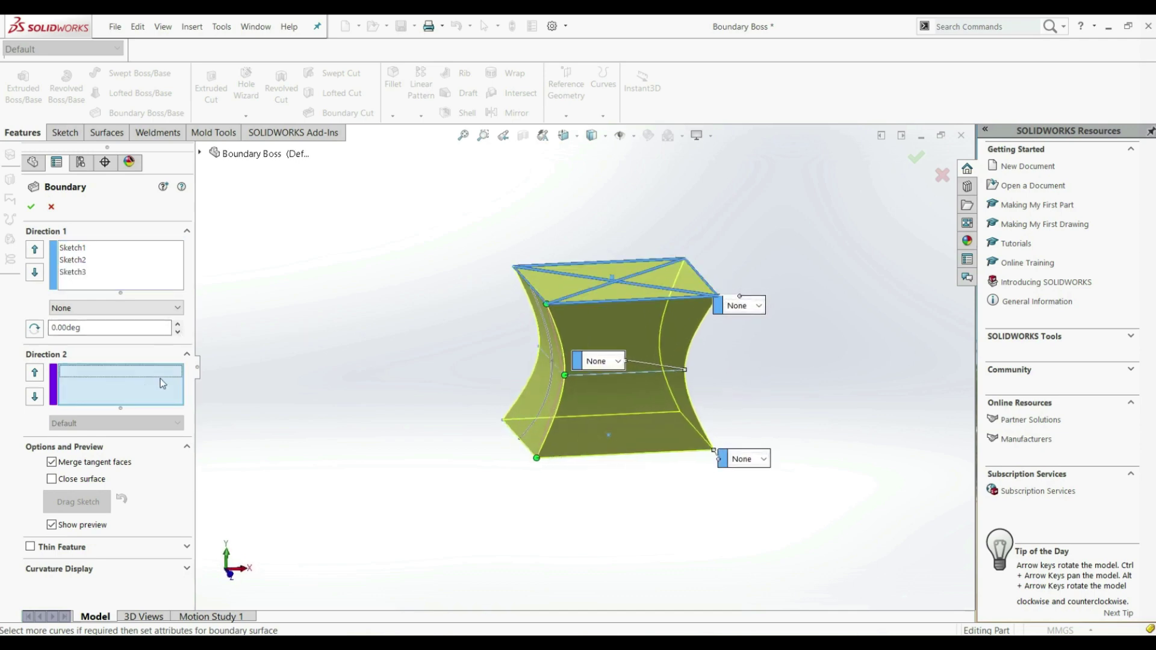
click(553, 355)
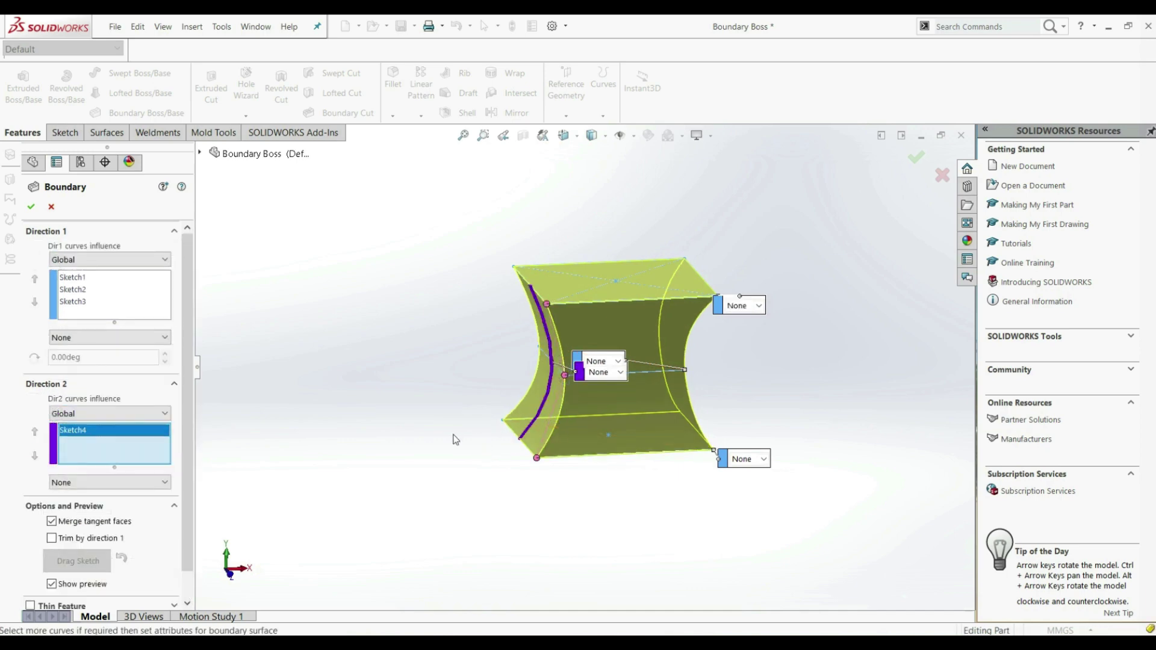
click(31, 207)
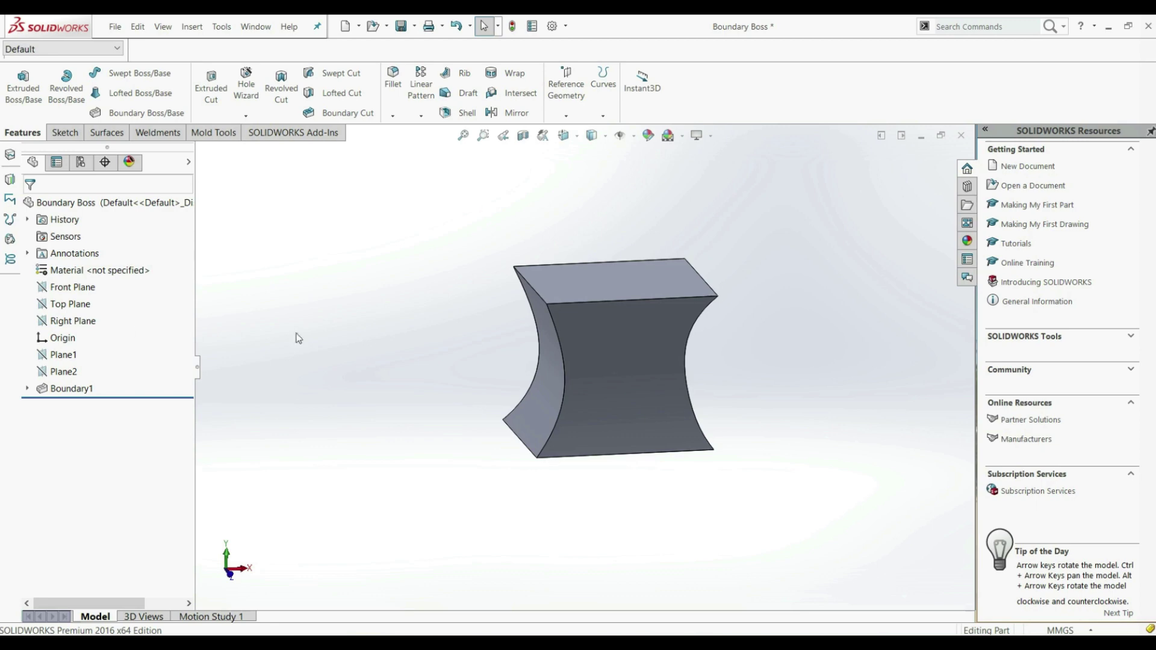
Edit Boundary1 and move the top and middle tangency labels off the model
click(53, 389)
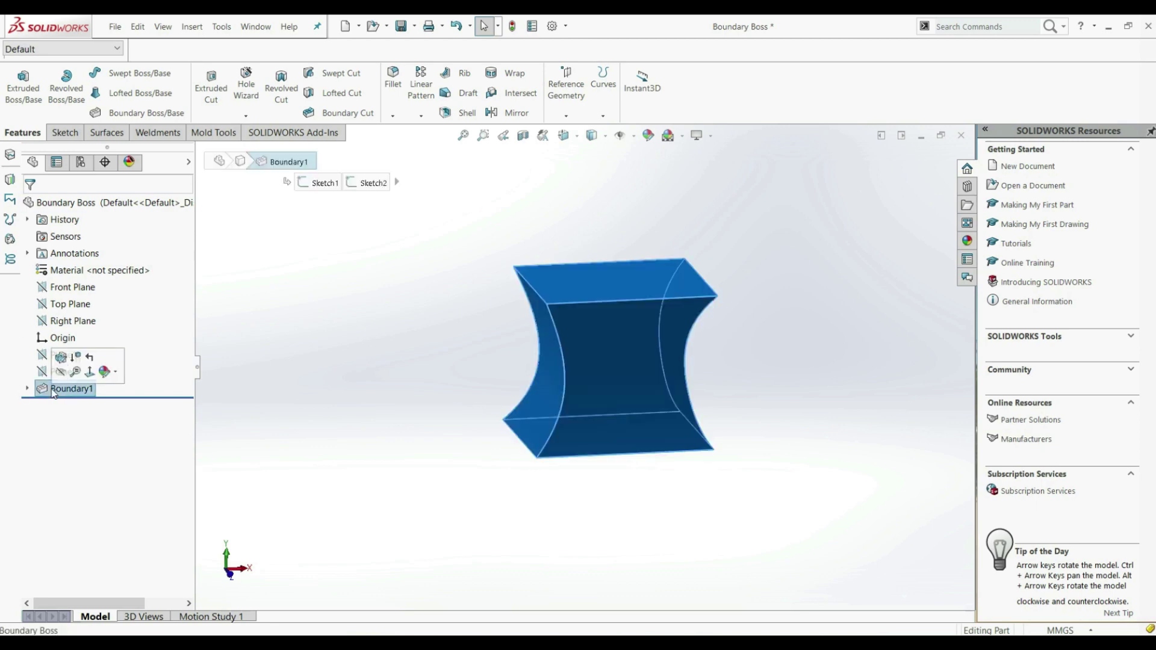
click(61, 357)
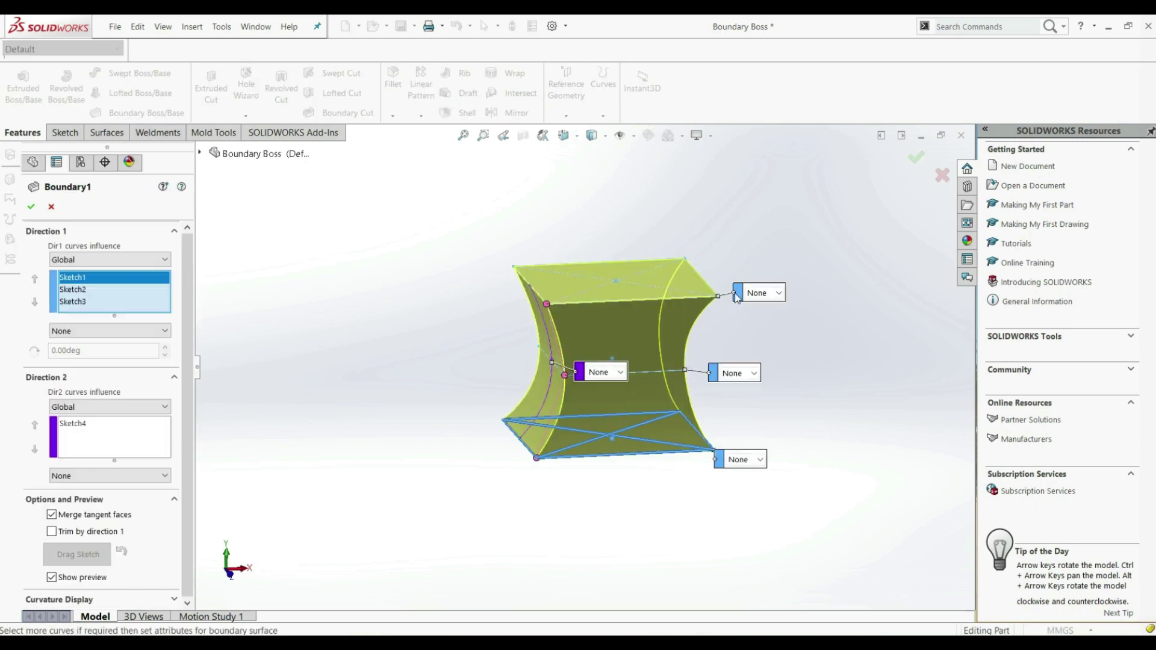
drag(733, 299, 777, 264)
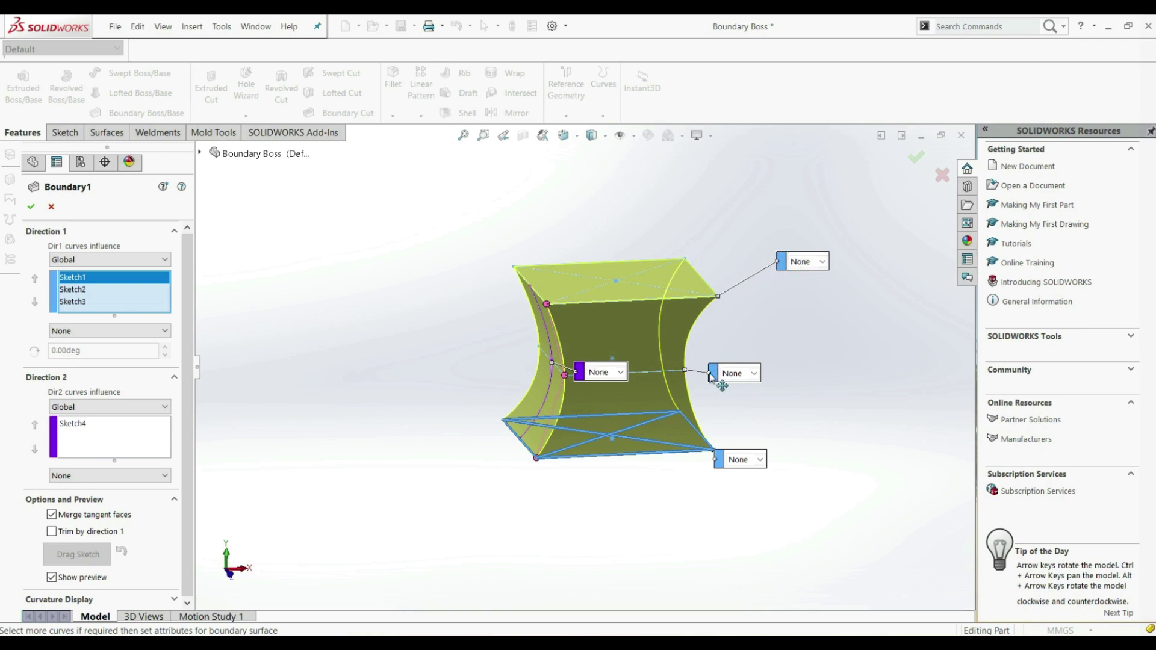
drag(710, 377, 739, 362)
Move the curve's tangency label to the left and check its options without changing them
drag(582, 373, 458, 372)
click(458, 377)
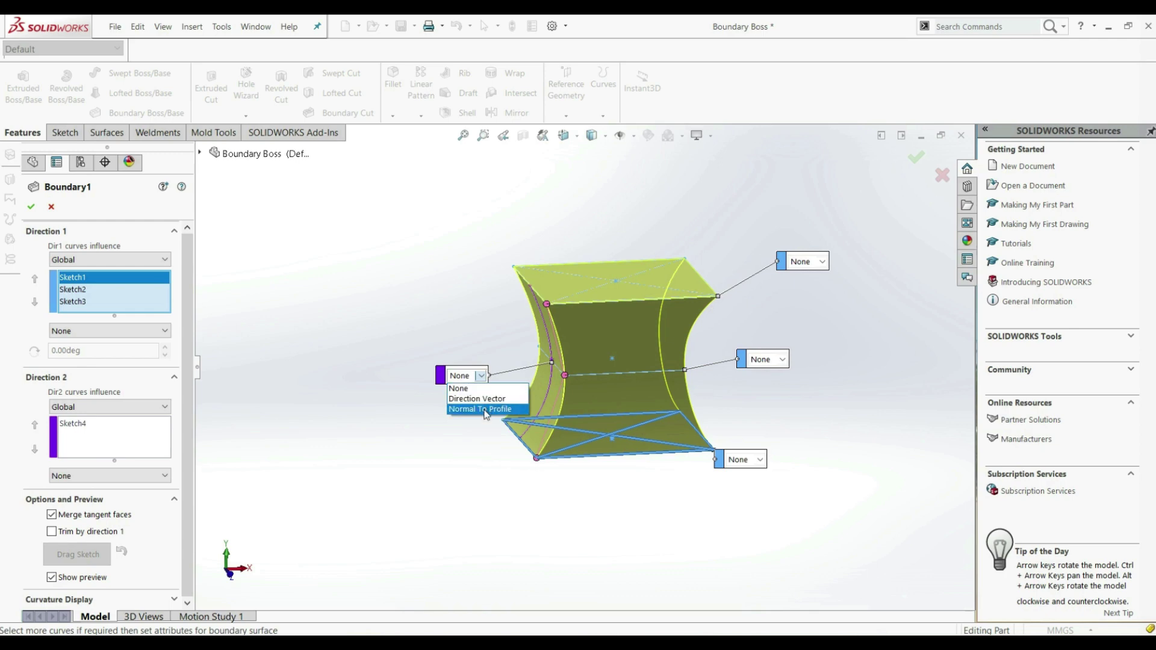
click(470, 467)
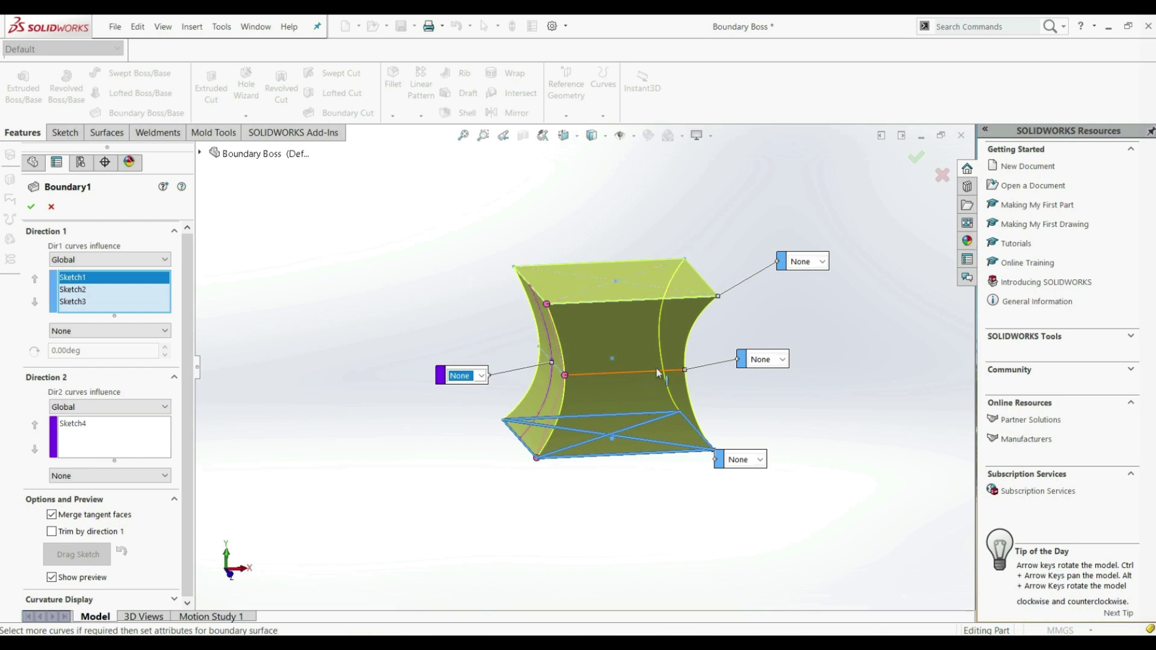
scroll(629, 370, down, 2)
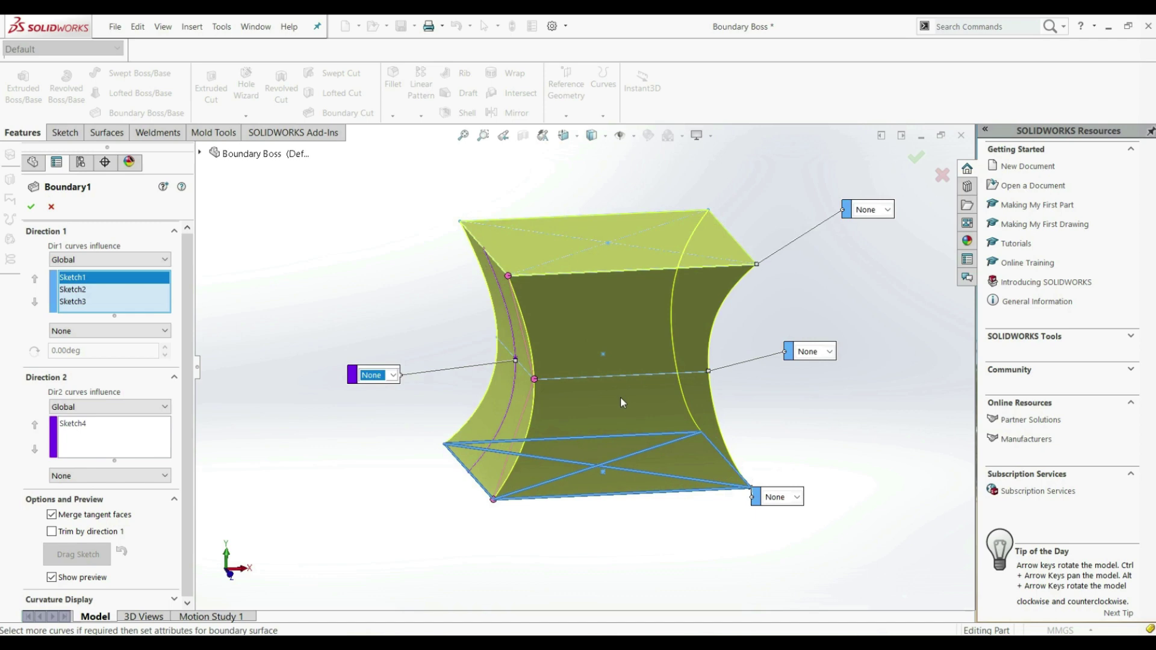
Set Sketch2's tangency to Normal To Profile, accept the warning, and view from the front
click(821, 352)
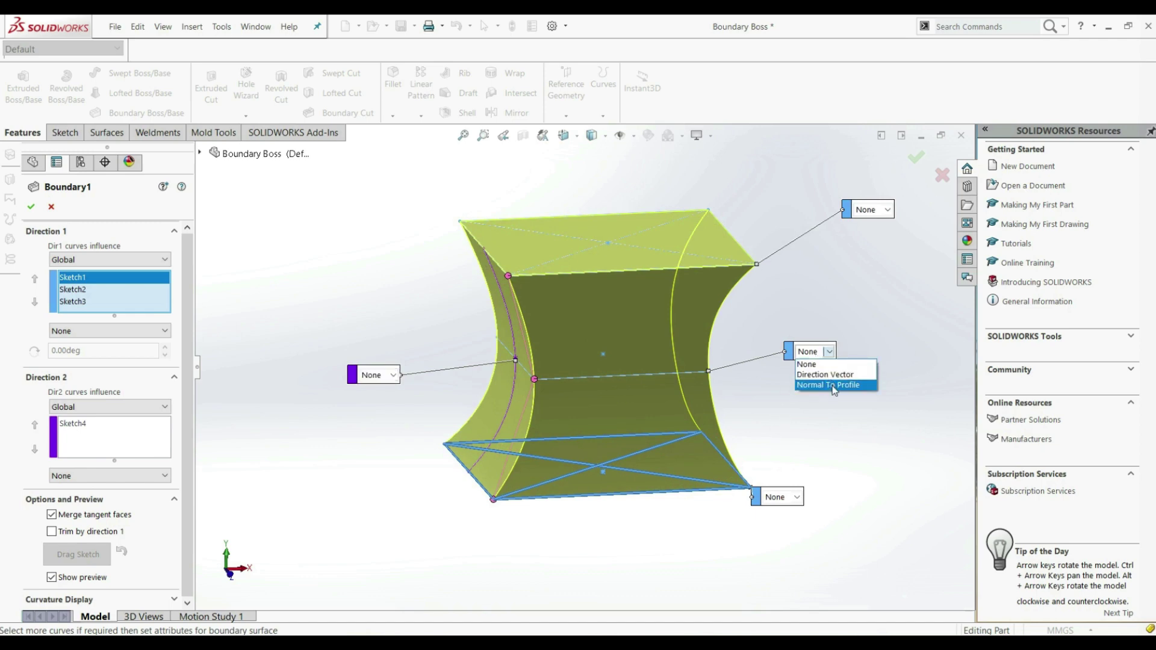
click(833, 385)
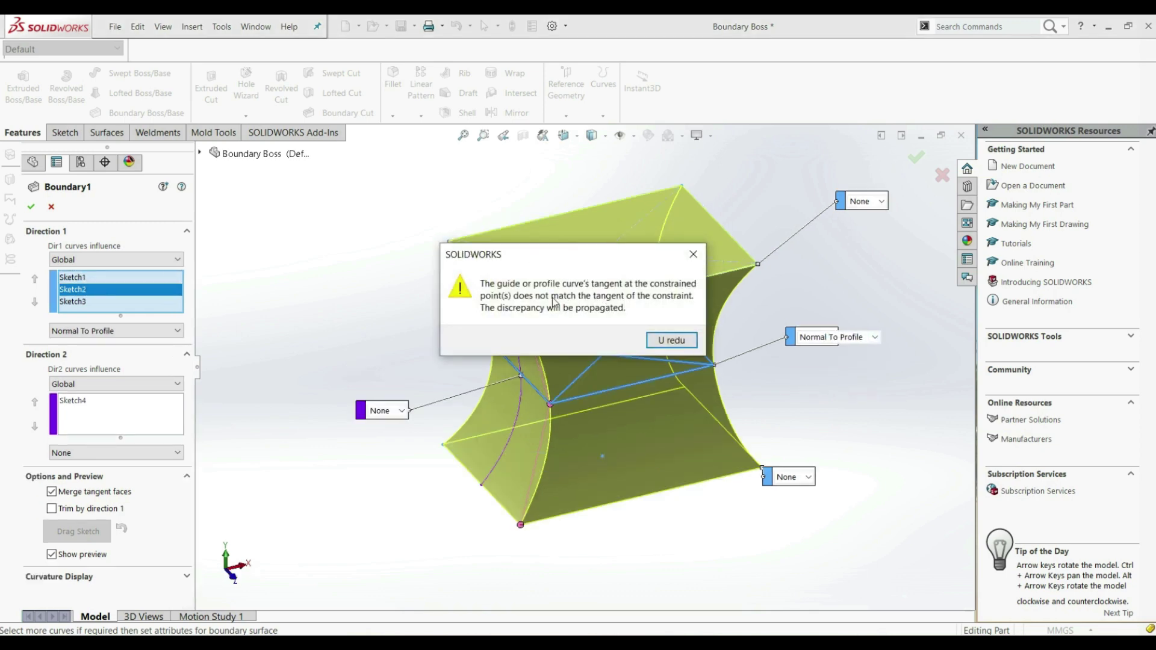
click(662, 342)
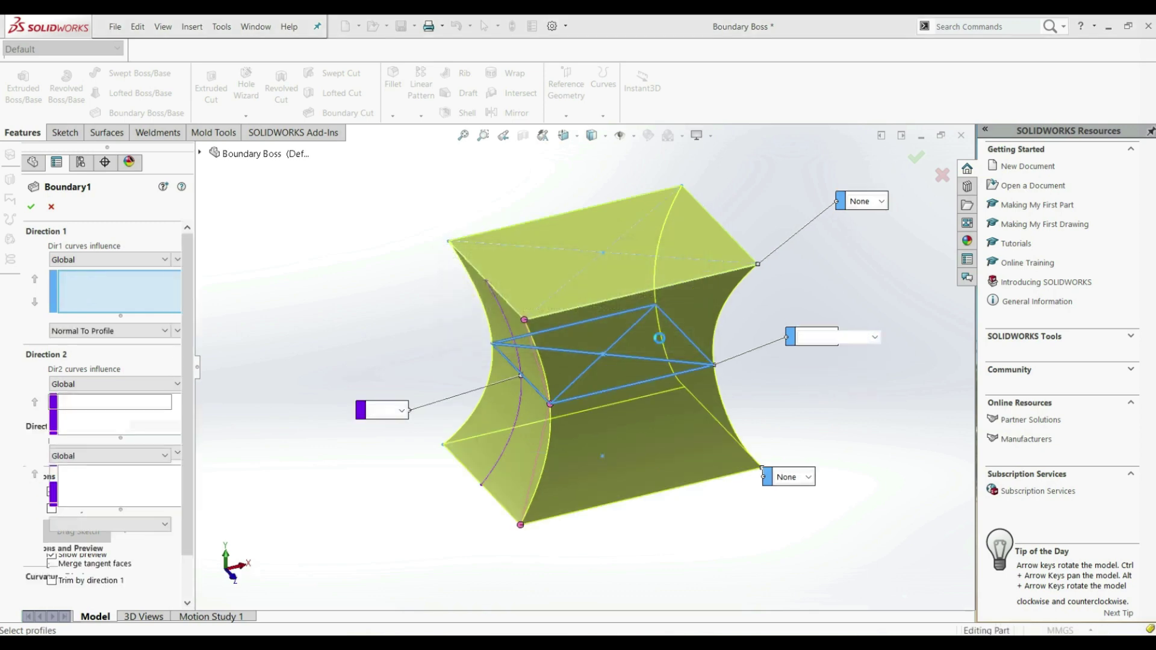
key(ctrl+1)
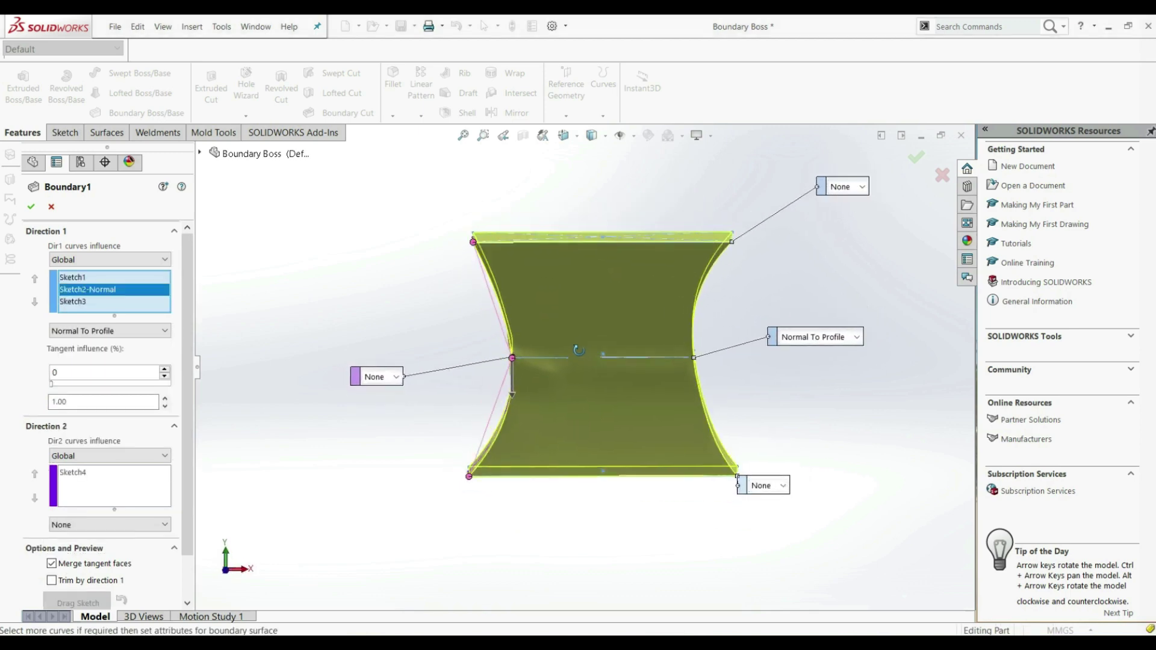
Reset Sketch2's tangency to None, then reapply Normal To Profile and accept the warning
click(797, 334)
click(799, 344)
click(806, 335)
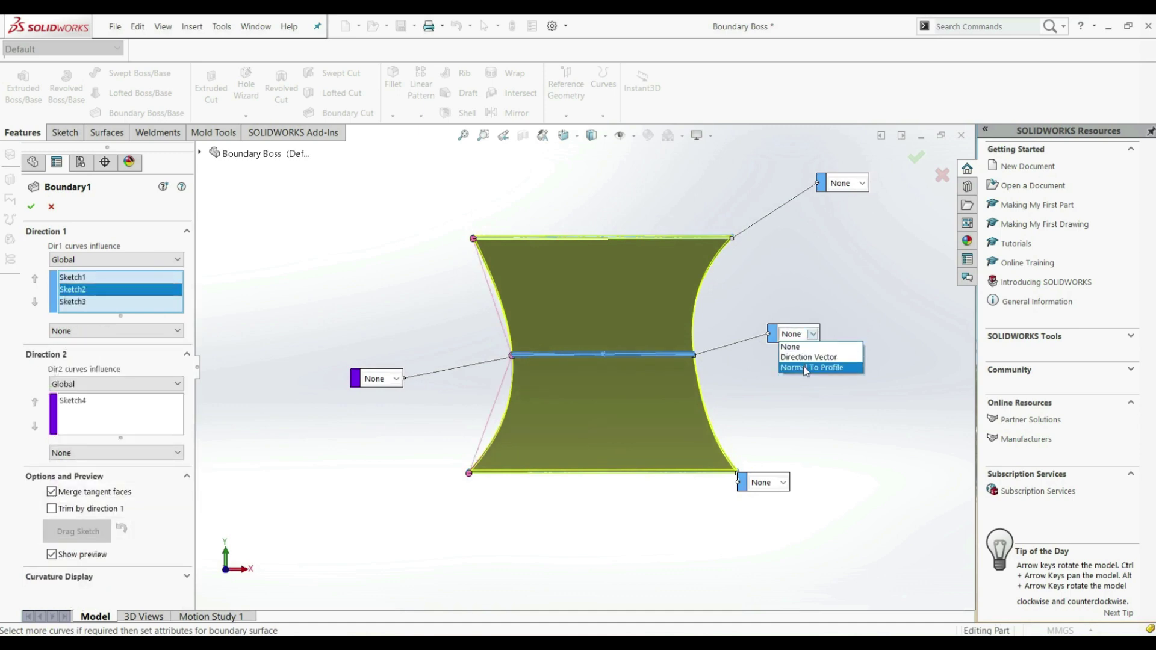
click(805, 368)
click(667, 341)
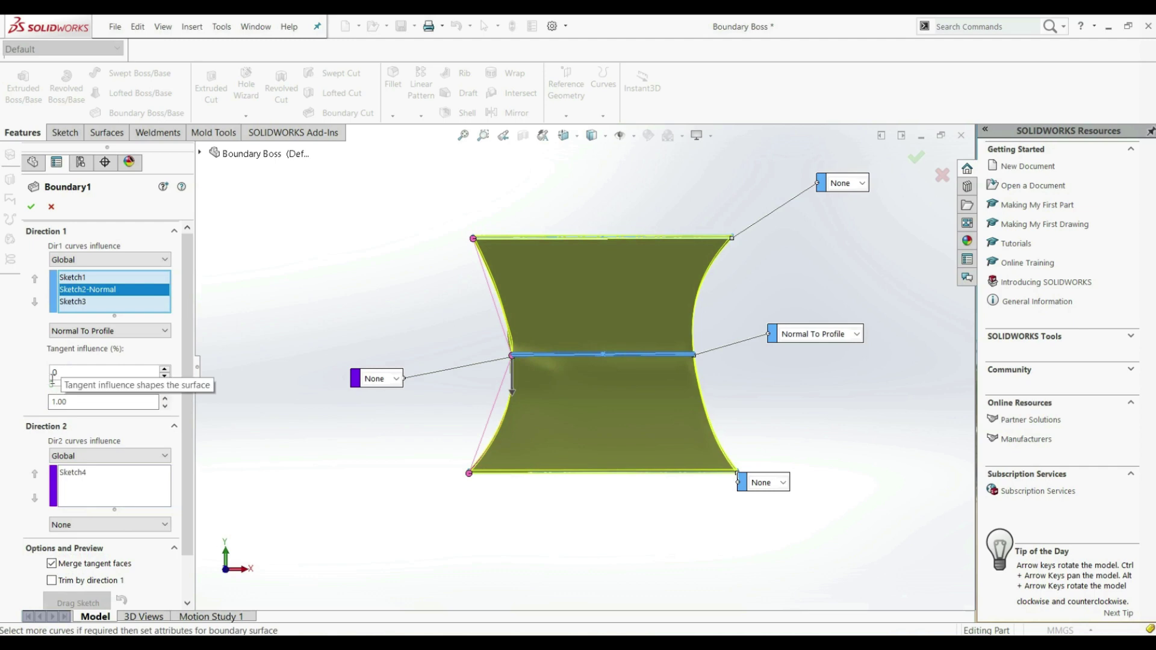
Drag Sketch2's tangent influence to 65% and orbit to inspect the bulging preview
drag(53, 384, 89, 388)
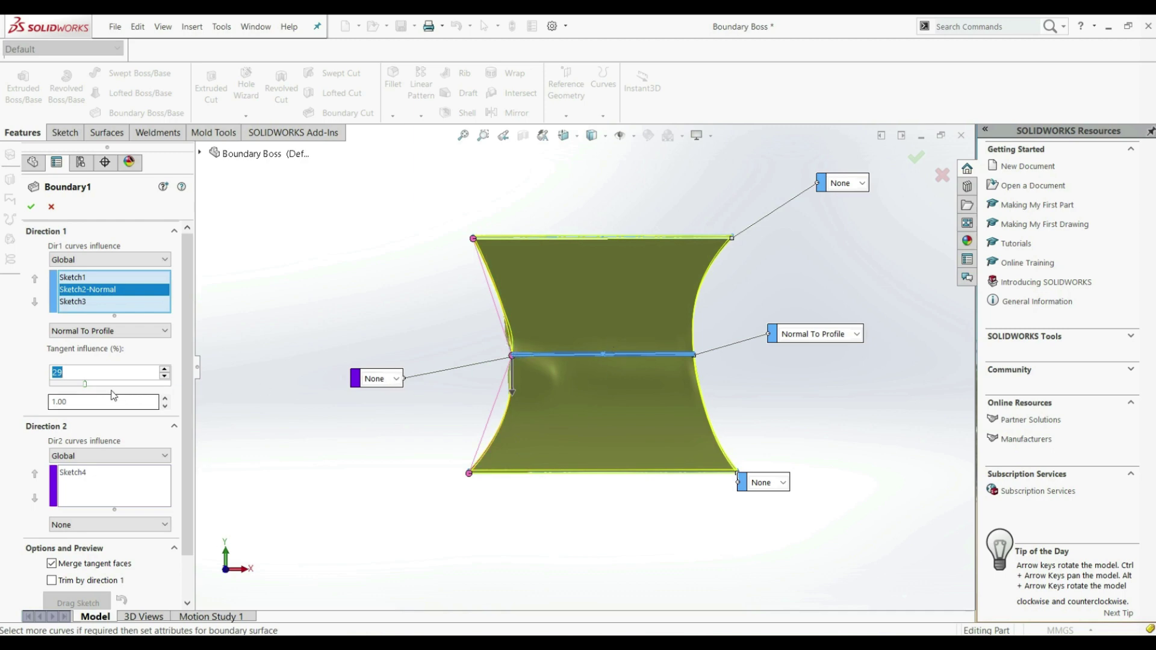
drag(85, 384, 132, 388)
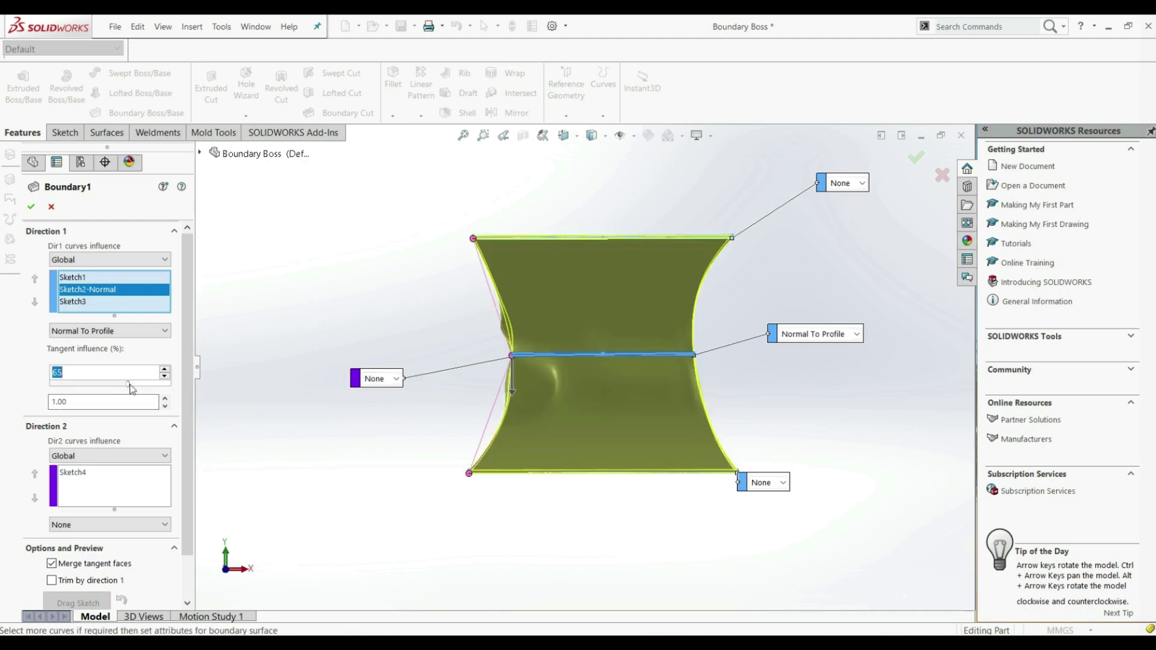
mouse_move(527, 373)
middle_down()
mouse_move(558, 383)
mouse_move(550, 356)
middle_up()
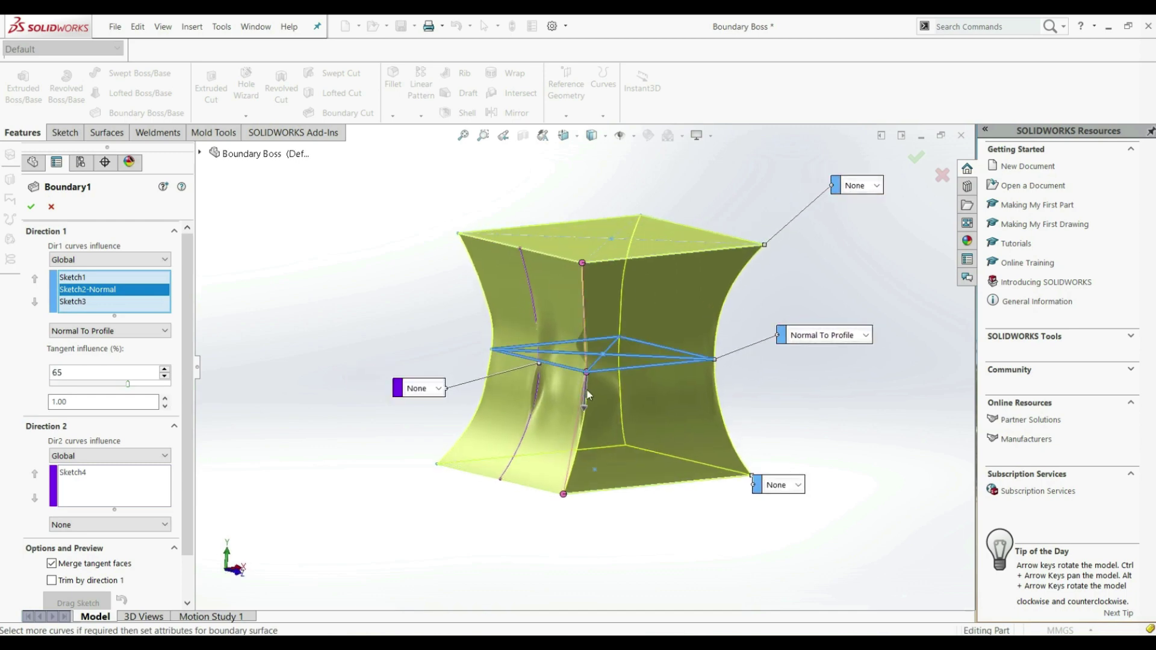
middle_drag(588, 395, 537, 434)
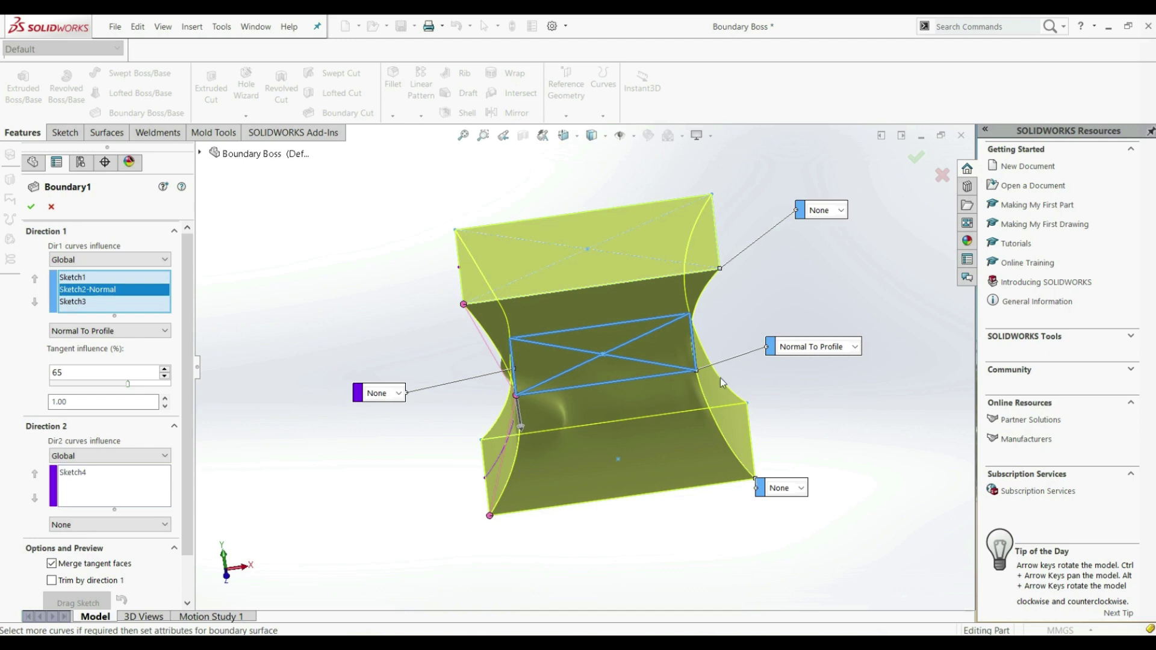
middle_drag(413, 483, 434, 415)
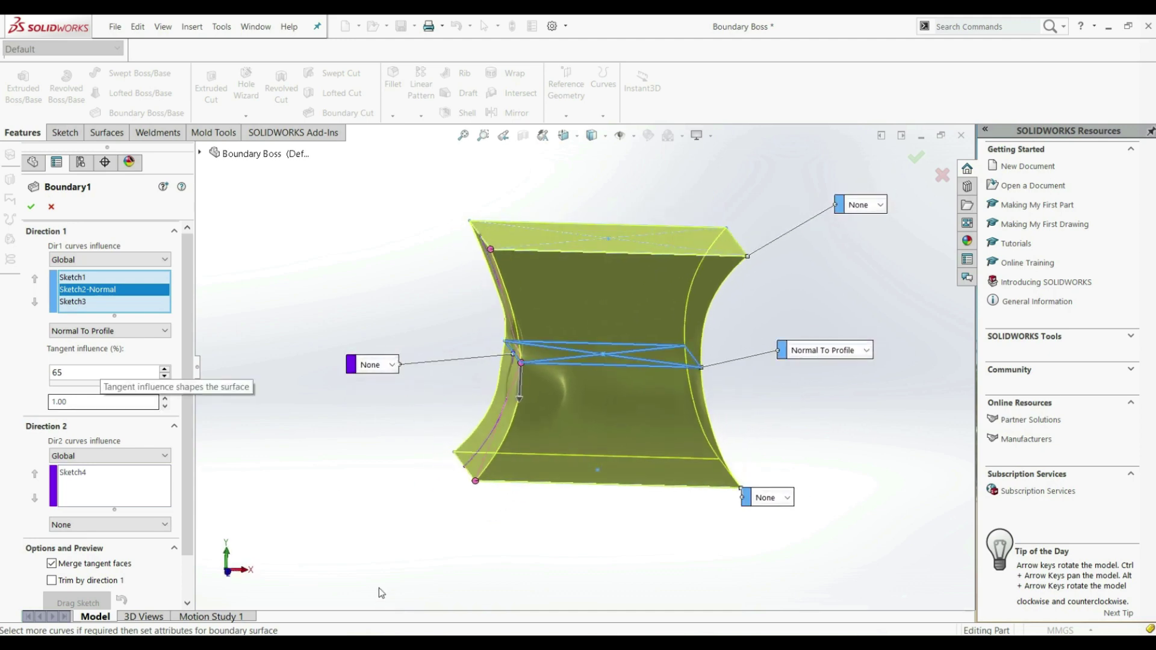
Confirm the edited Boundary1 and orbit to view the bulged solid from several sides
click(31, 206)
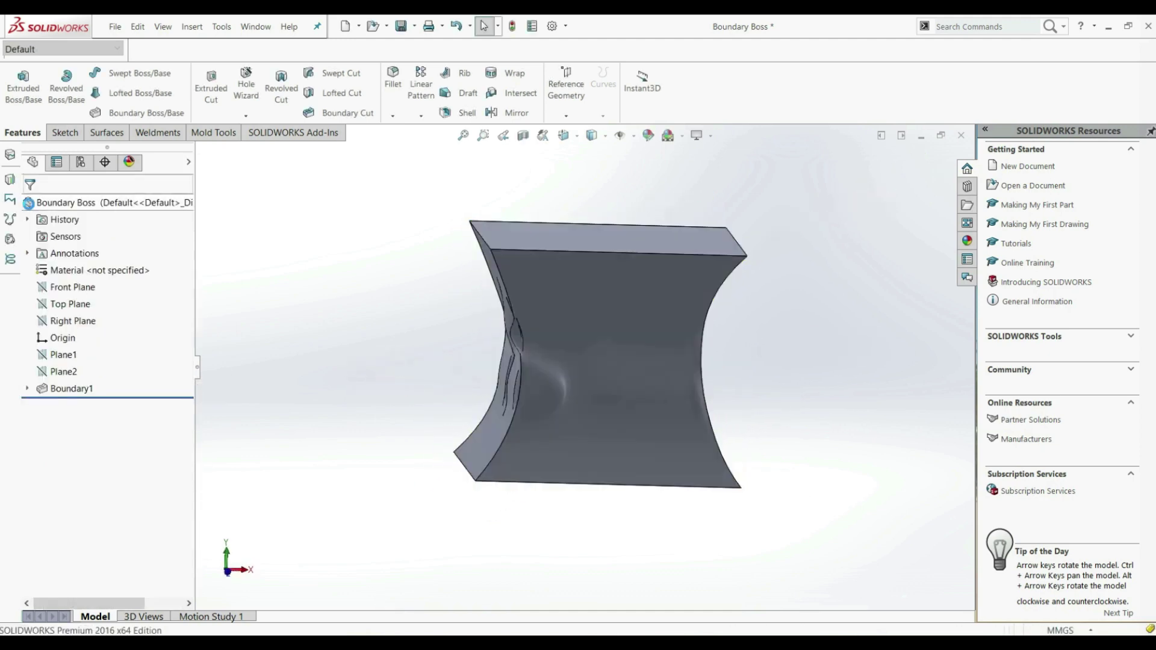
middle_drag(352, 366, 432, 421)
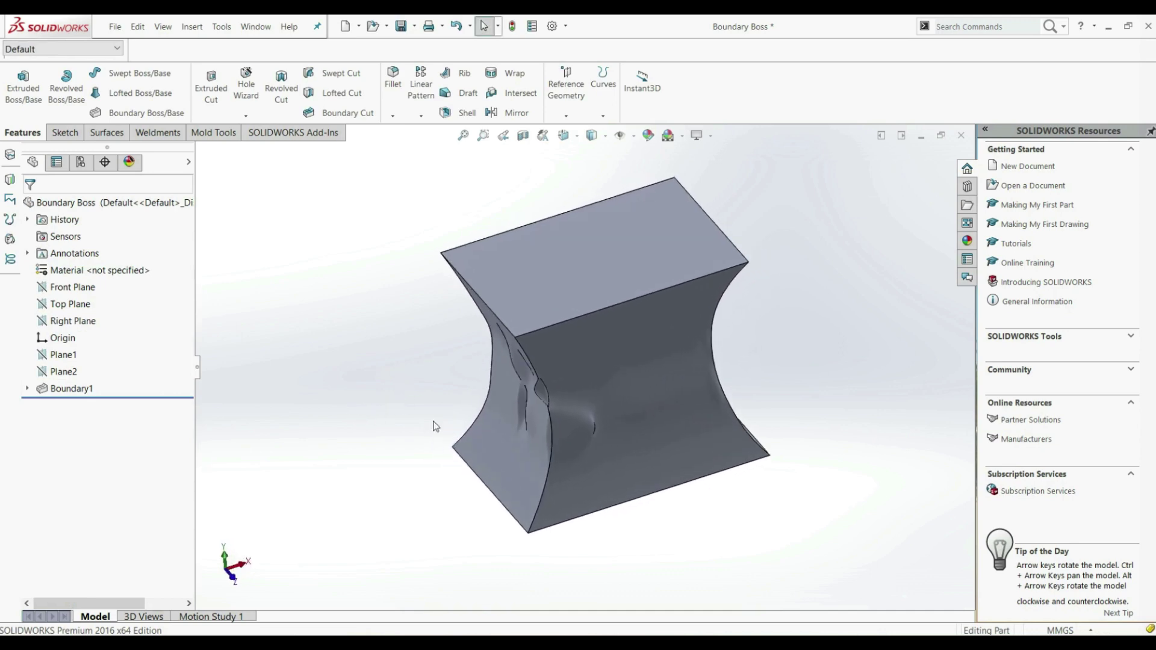
middle_drag(638, 420, 591, 413)
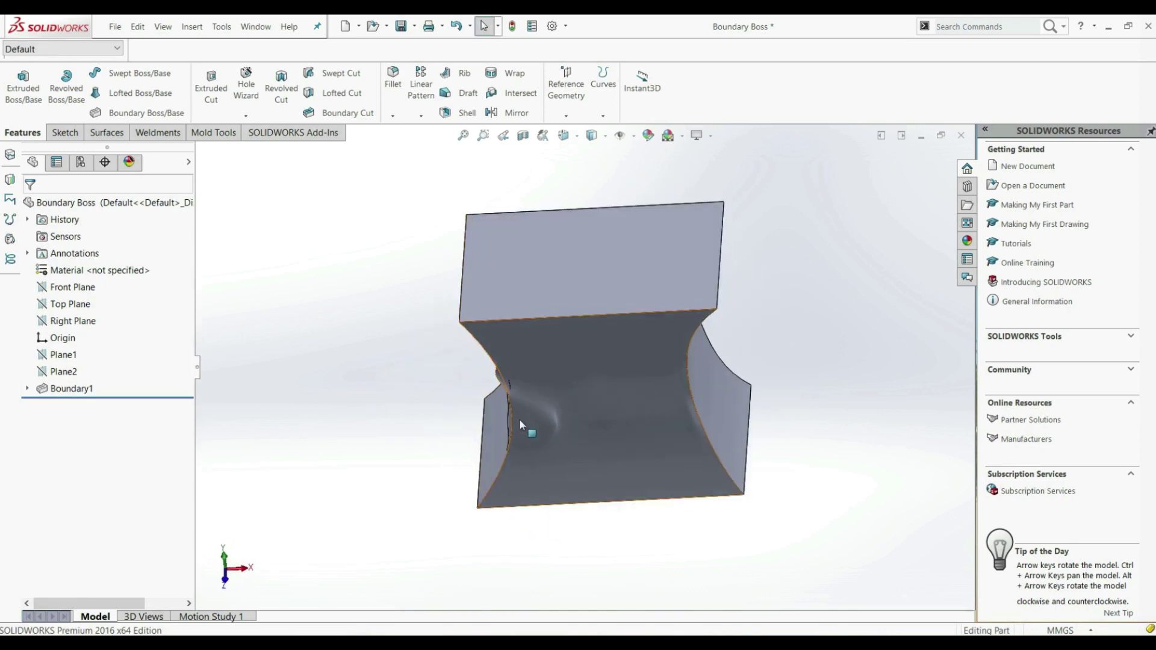
middle_drag(519, 419, 590, 421)
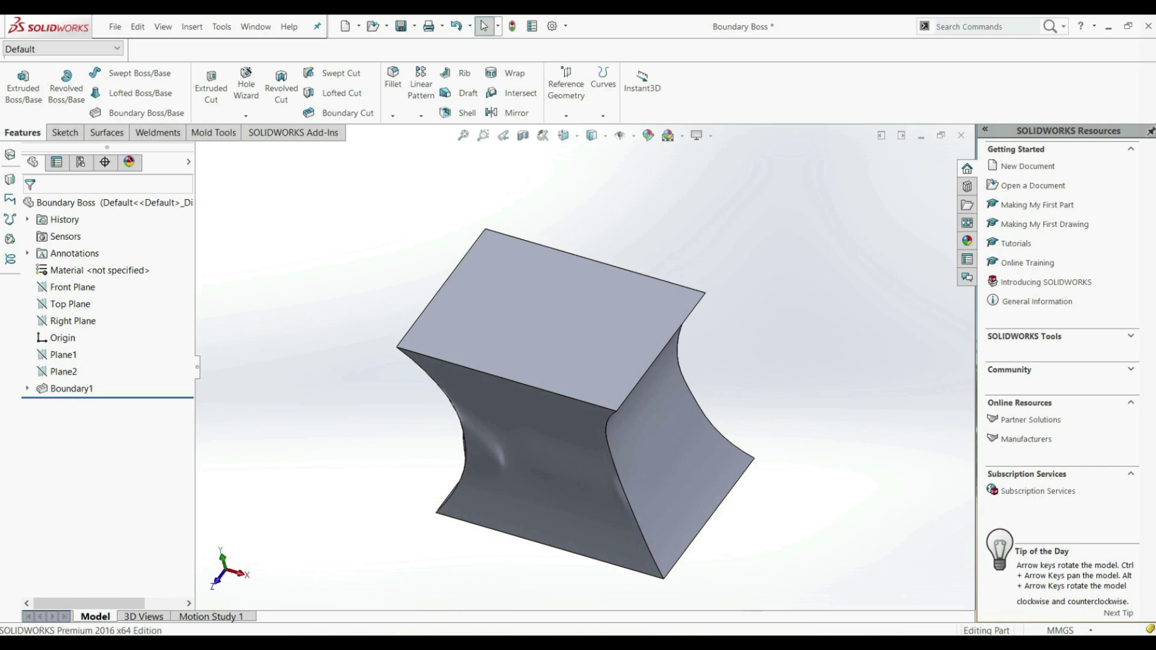
Close the Boundary Boss 2 document and switch back to the Boundary Boss part
mouse_move(884, 576)
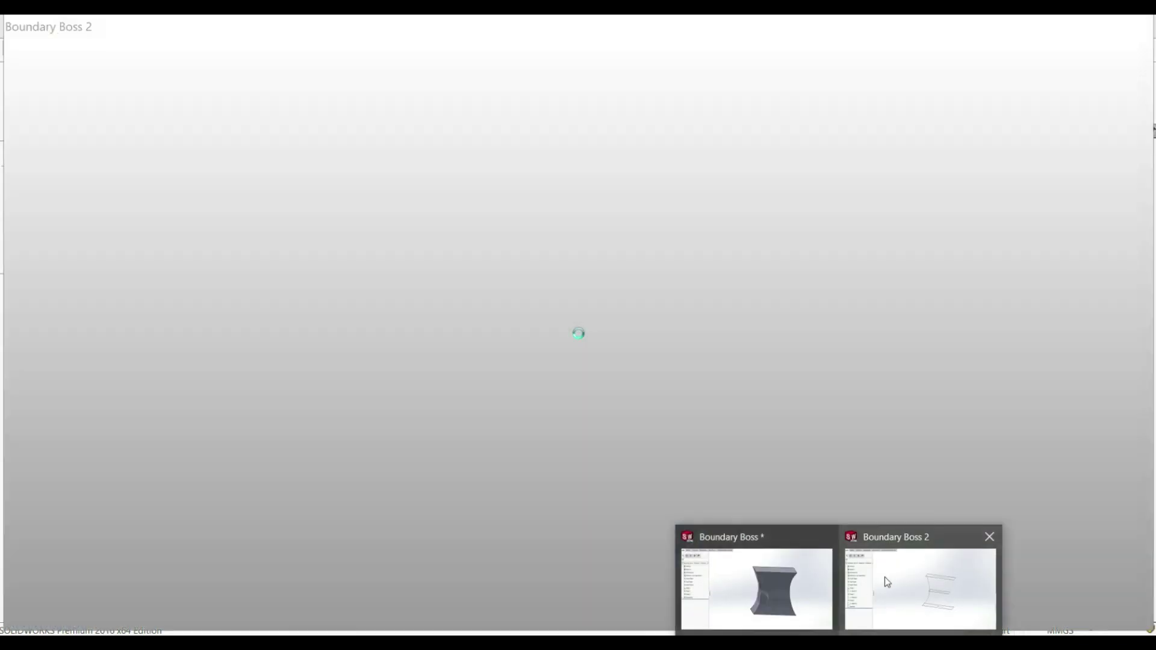
click(989, 537)
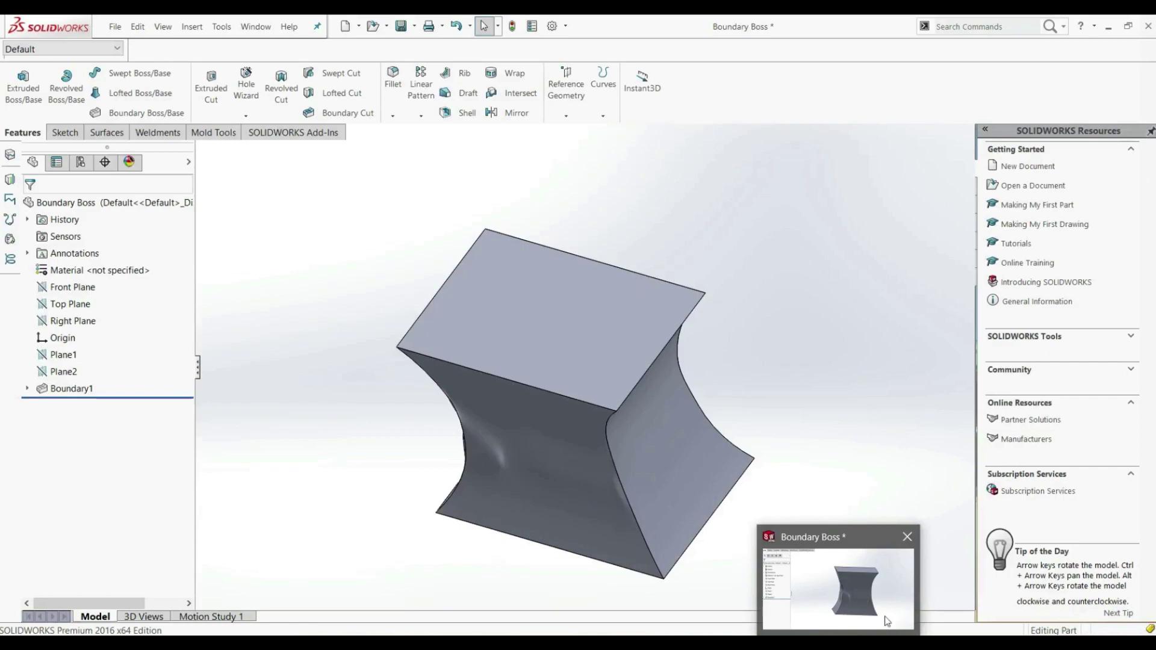
click(885, 621)
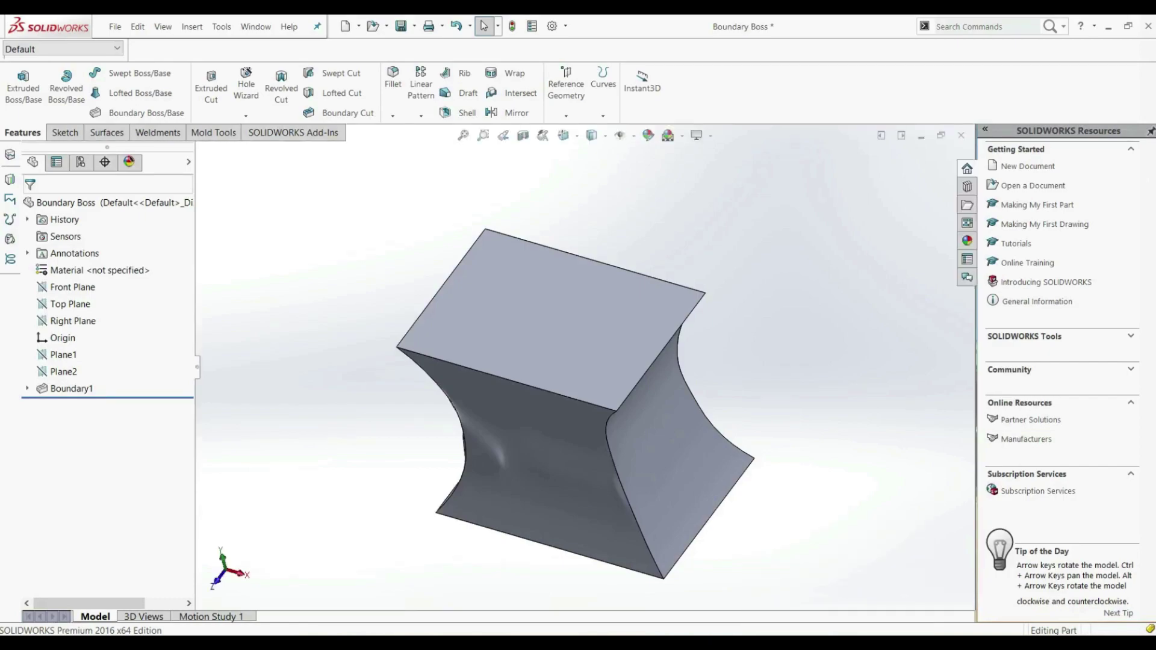
key(super+d)
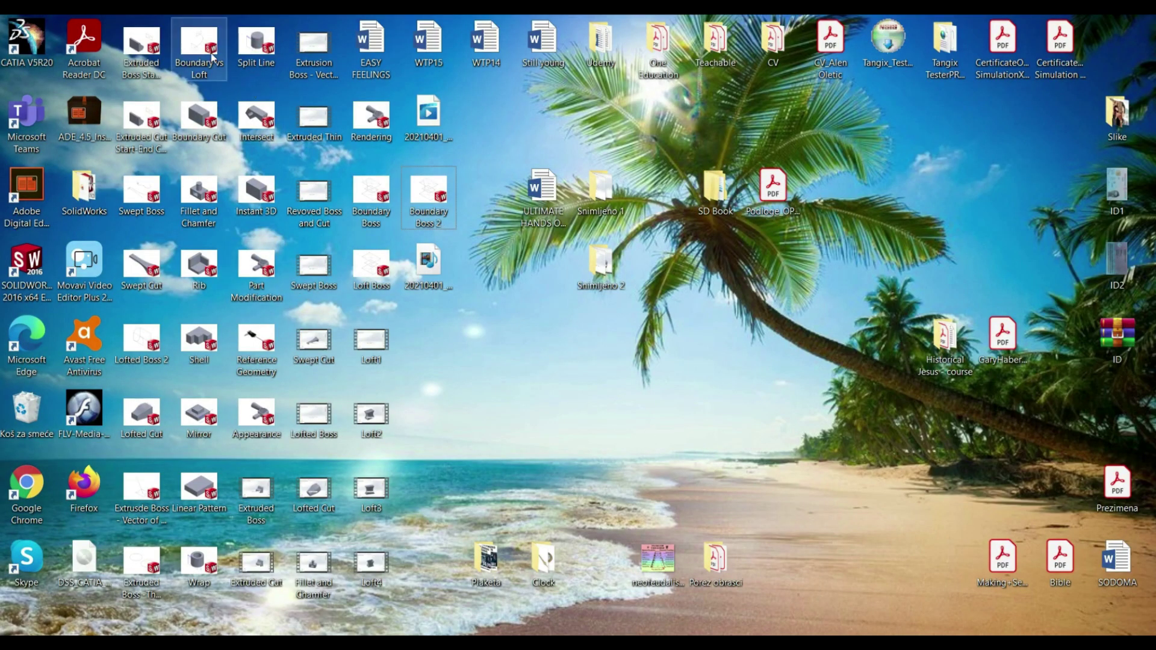
key(super+d)
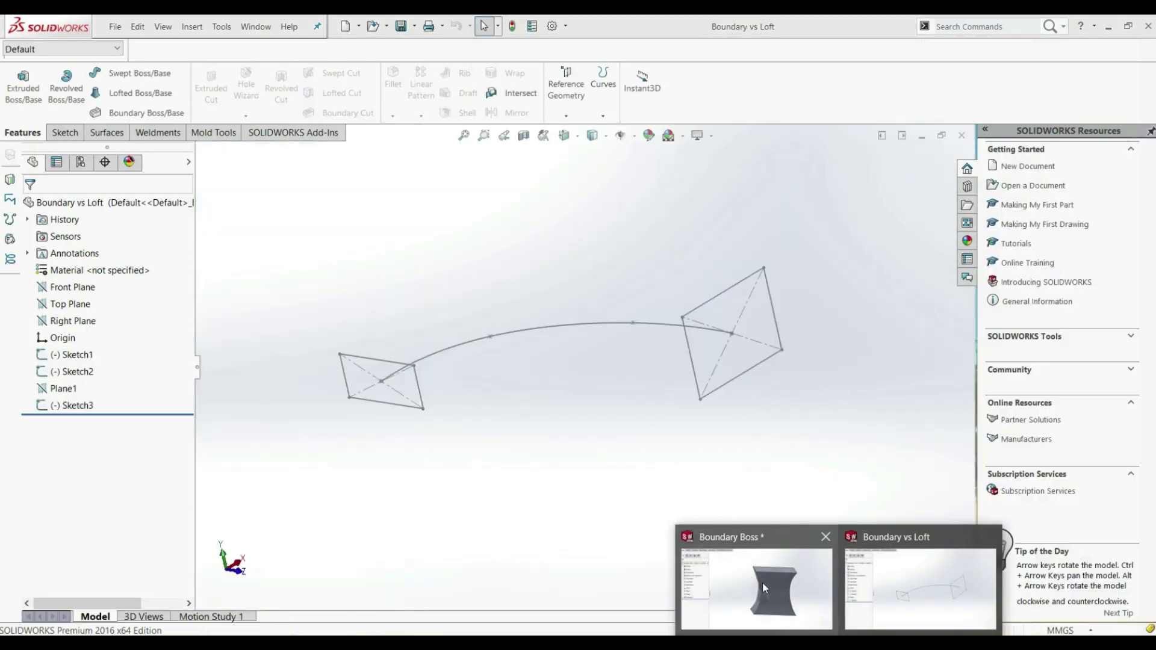
key(ctrl+Tab)
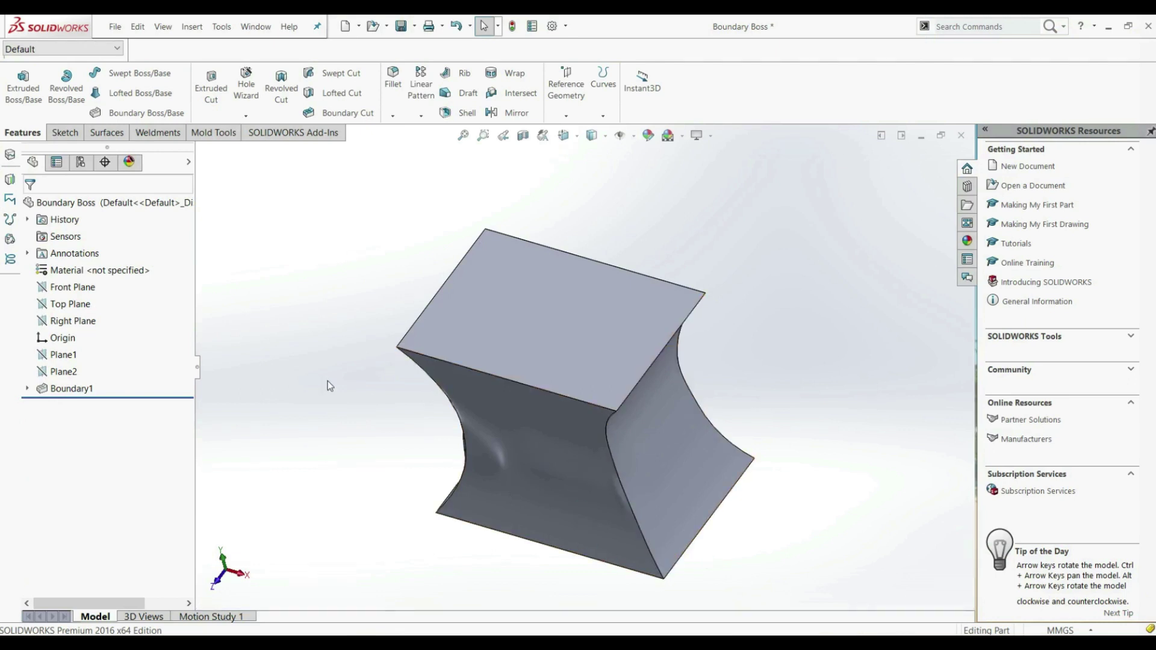
click(256, 26)
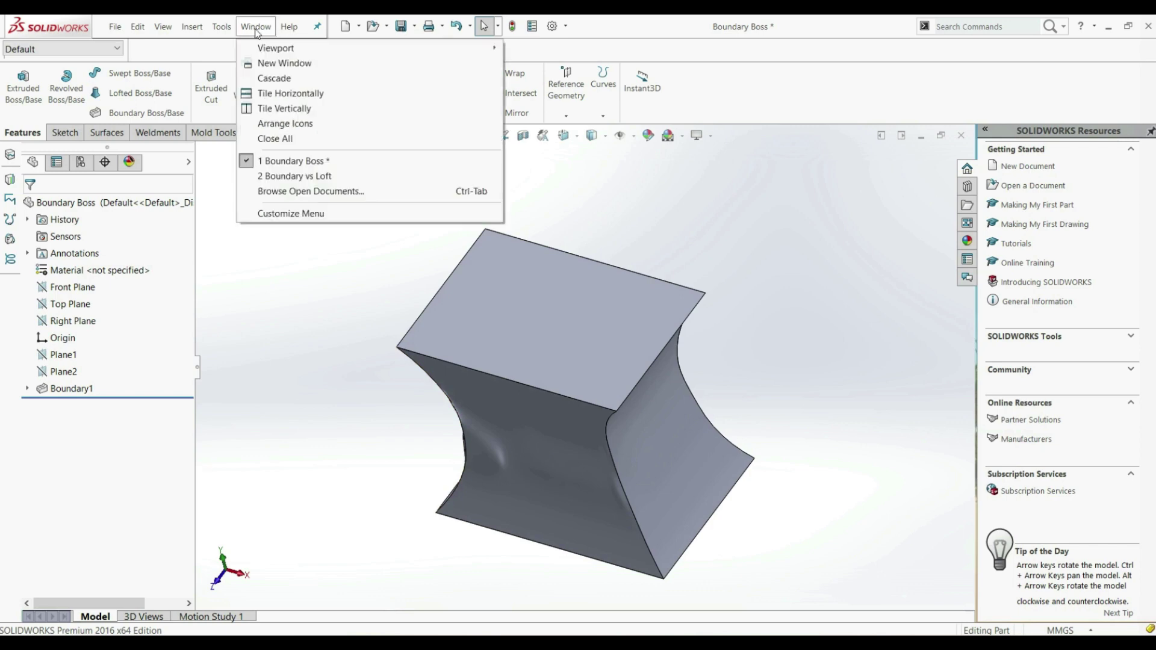
Switch to the Boundary vs Loft part and orbit to see both rectangles and the arc
click(296, 177)
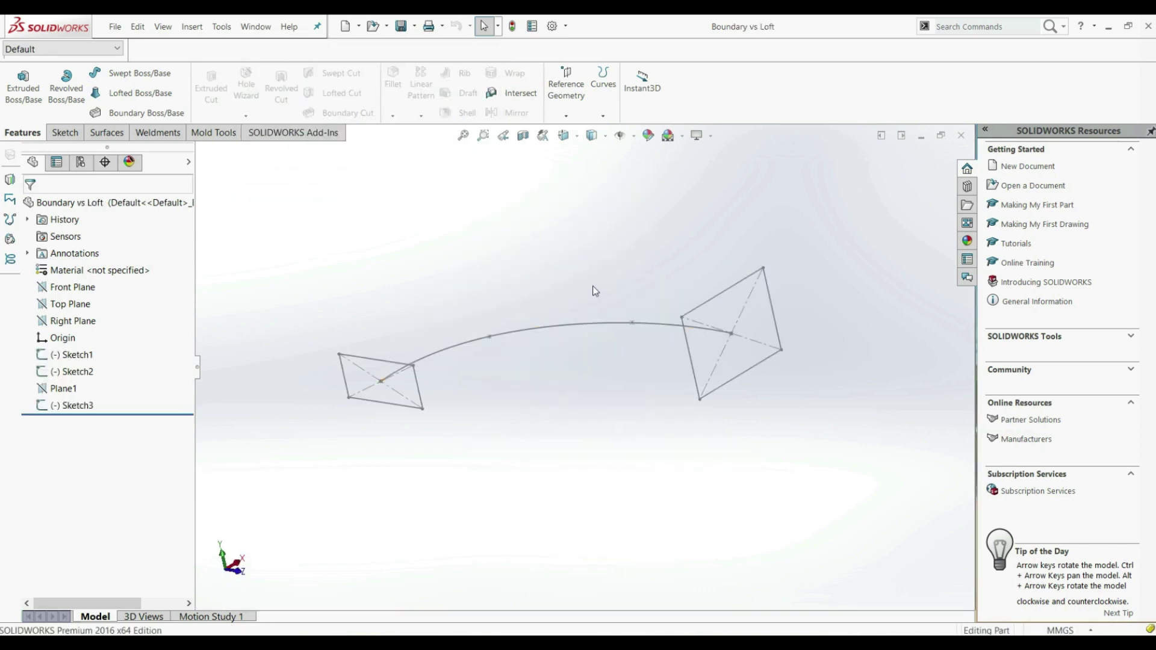
middle_drag(595, 291, 601, 373)
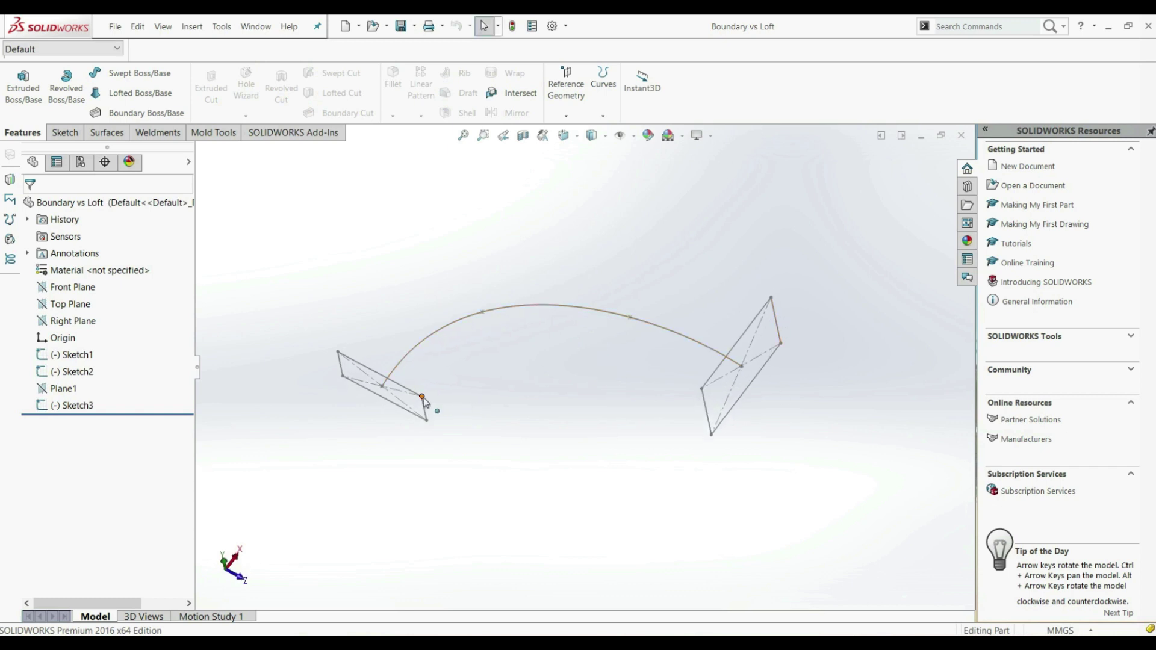
middle_drag(429, 407, 444, 325)
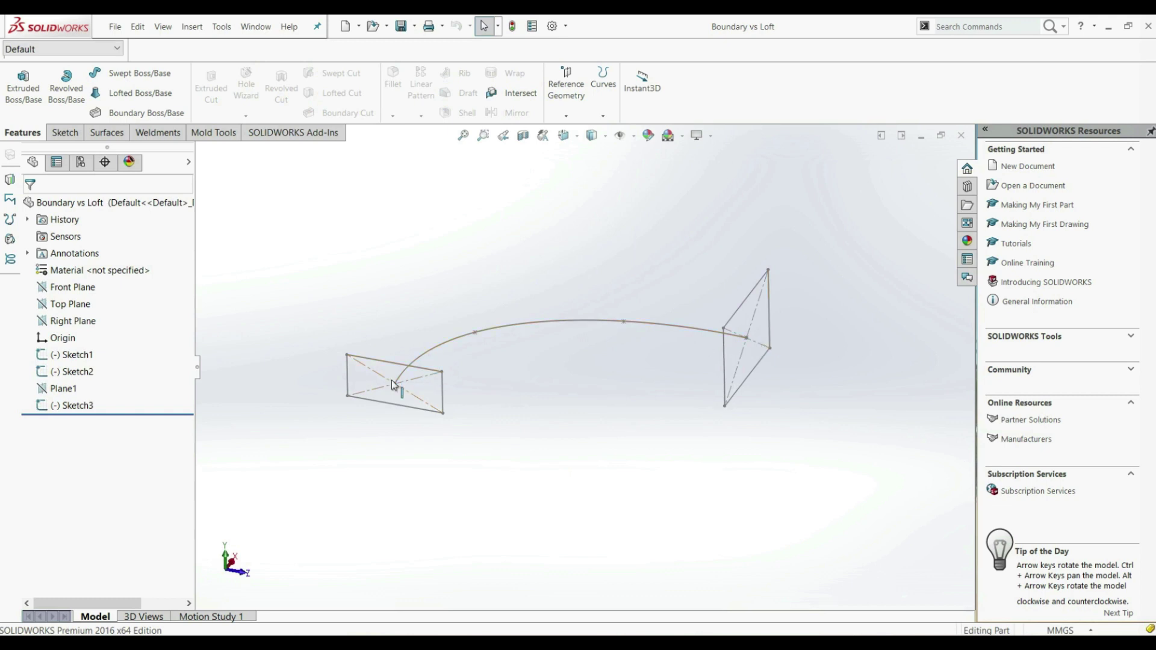
mouse_move(392, 386)
middle_down()
mouse_move(536, 361)
mouse_move(490, 398)
mouse_move(521, 400)
mouse_move(530, 371)
mouse_move(526, 389)
middle_up()
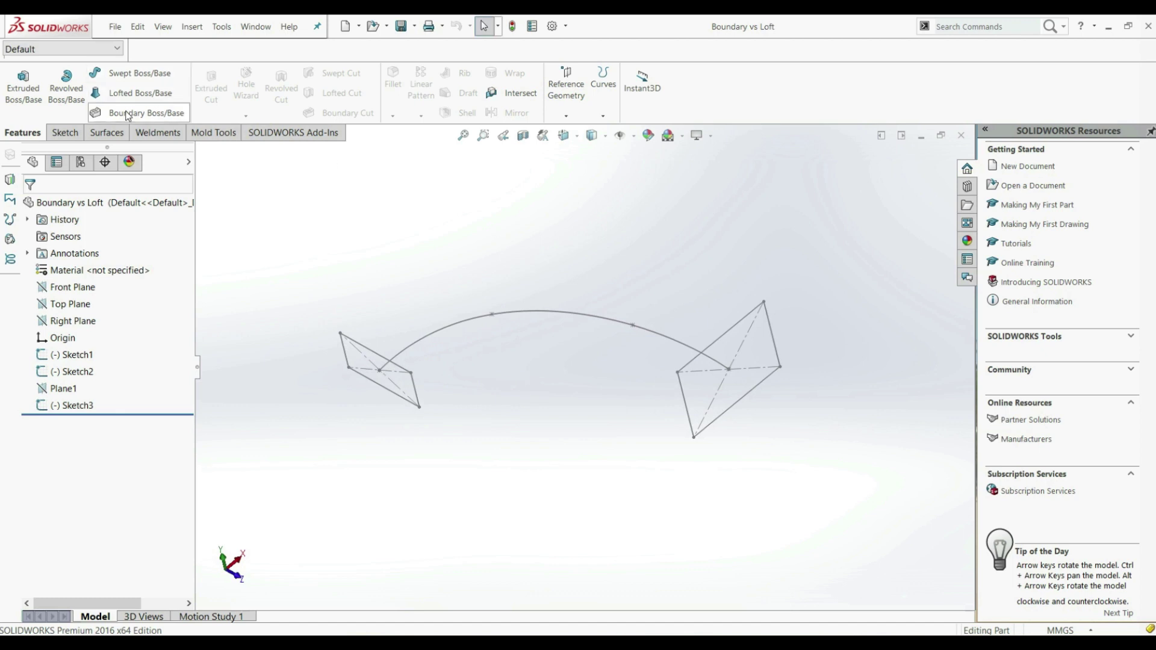
click(169, 113)
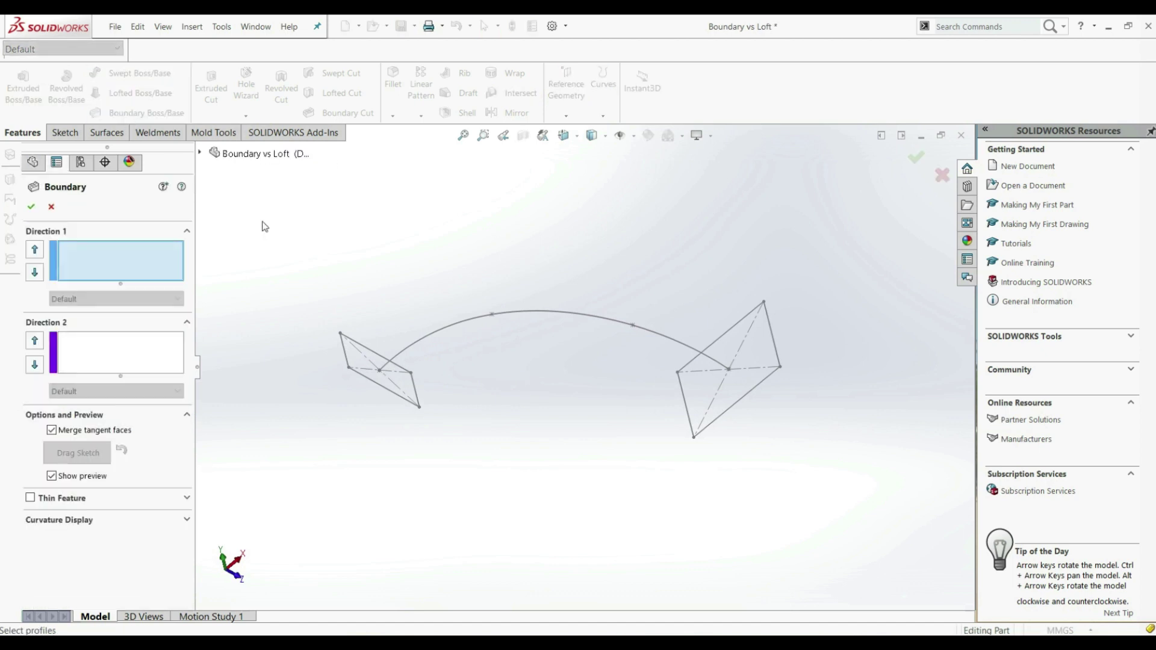
click(688, 365)
click(405, 370)
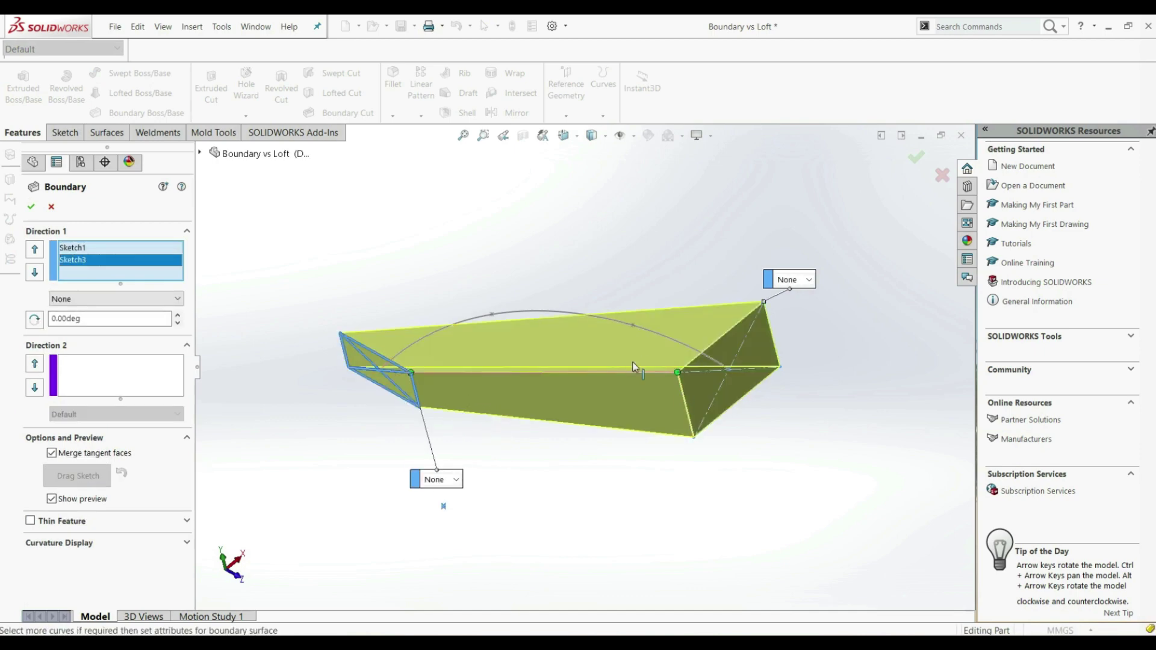
click(143, 383)
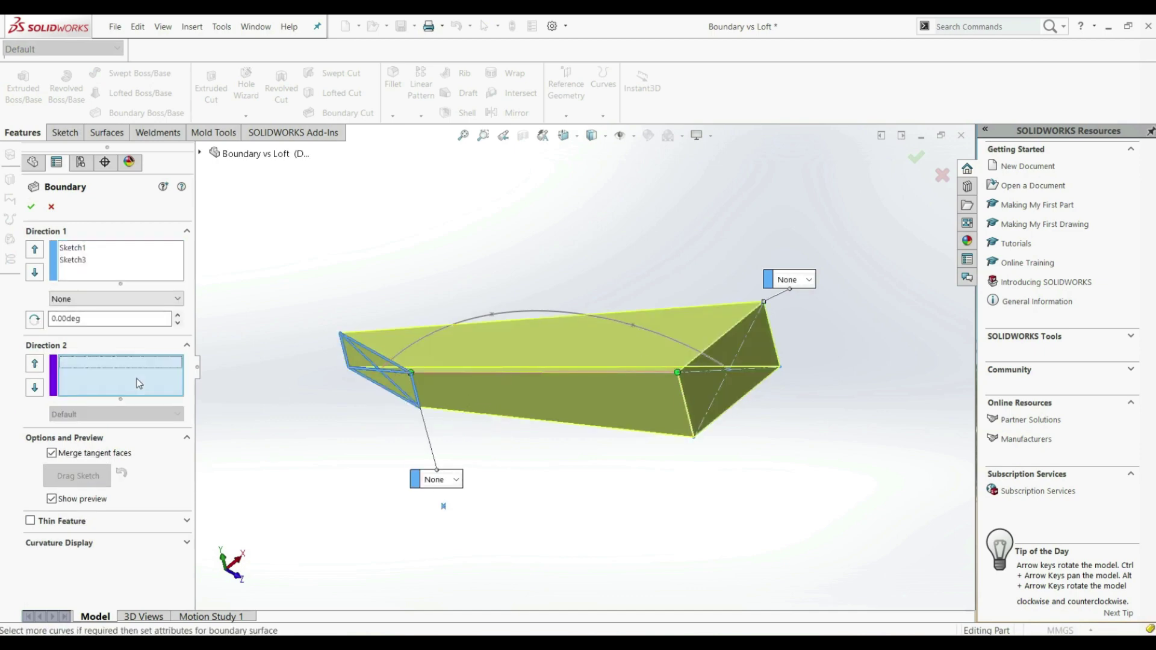
click(508, 318)
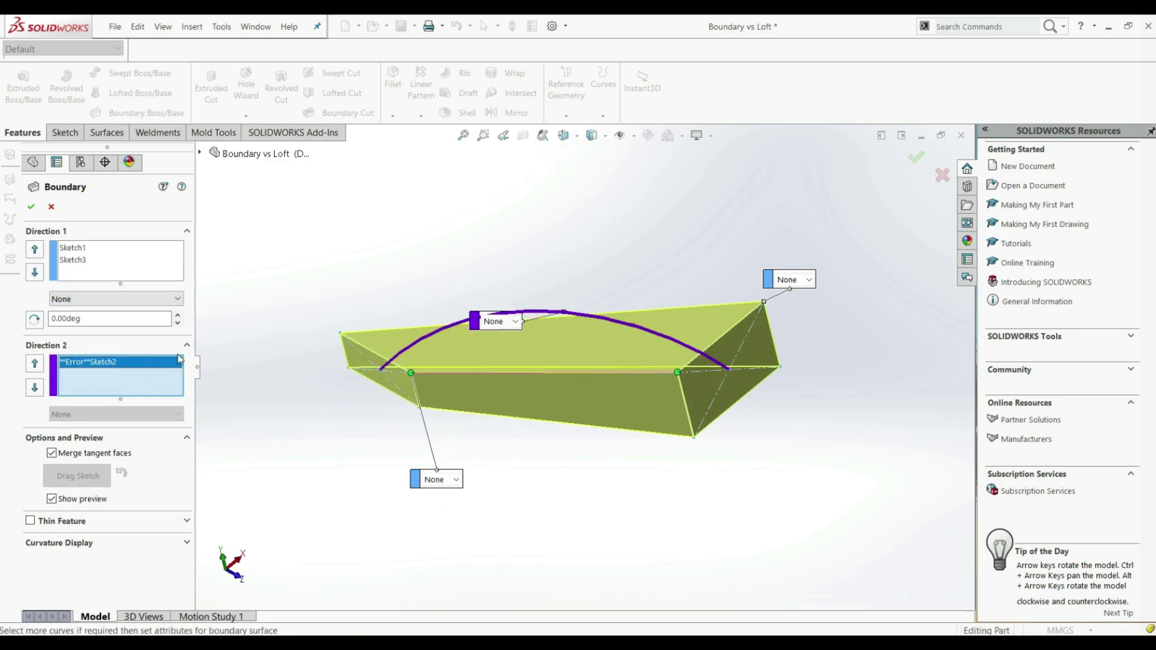
middle_drag(391, 422, 416, 420)
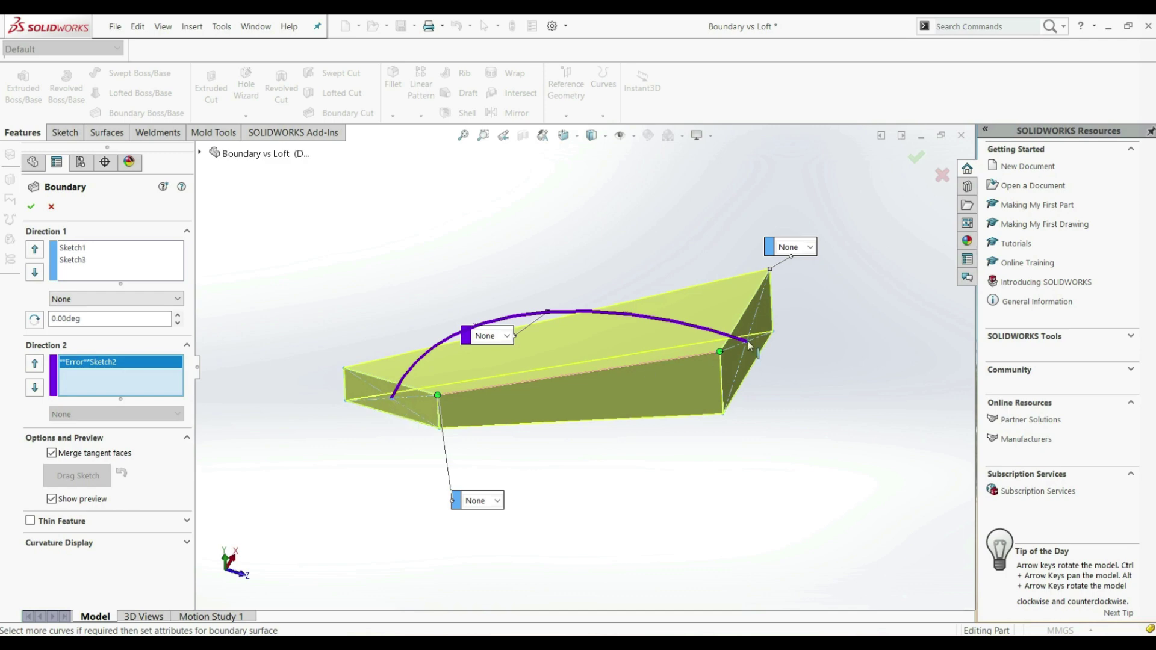
click(51, 206)
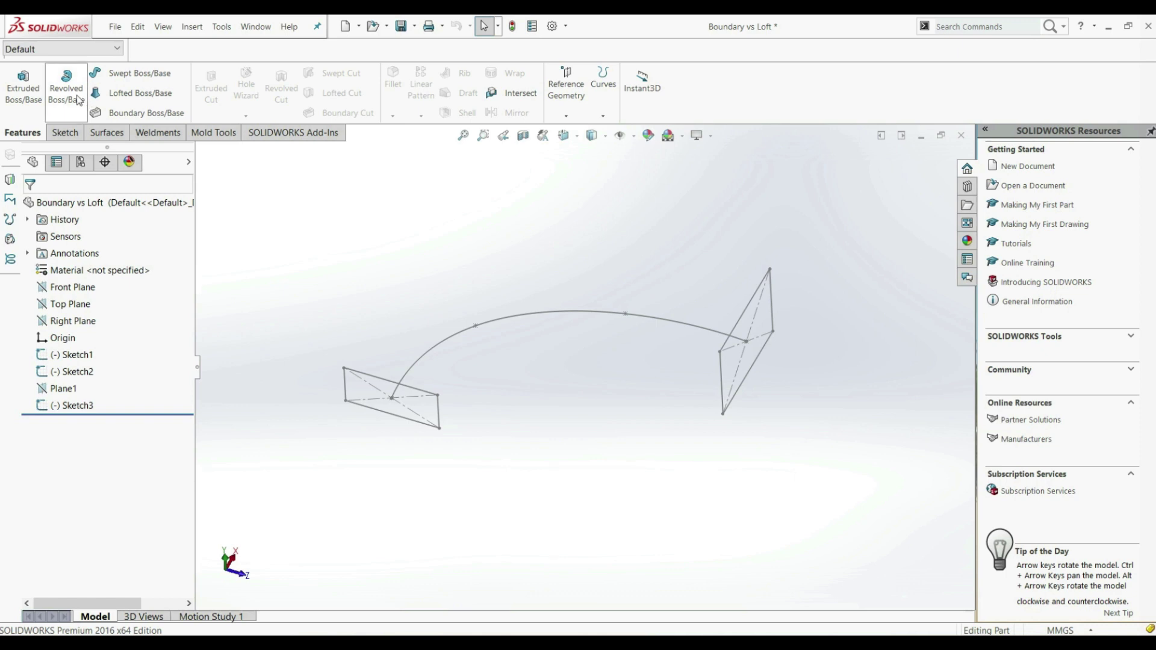
Start a loft with both rectangles as profiles and the arc as a guide curve
click(125, 93)
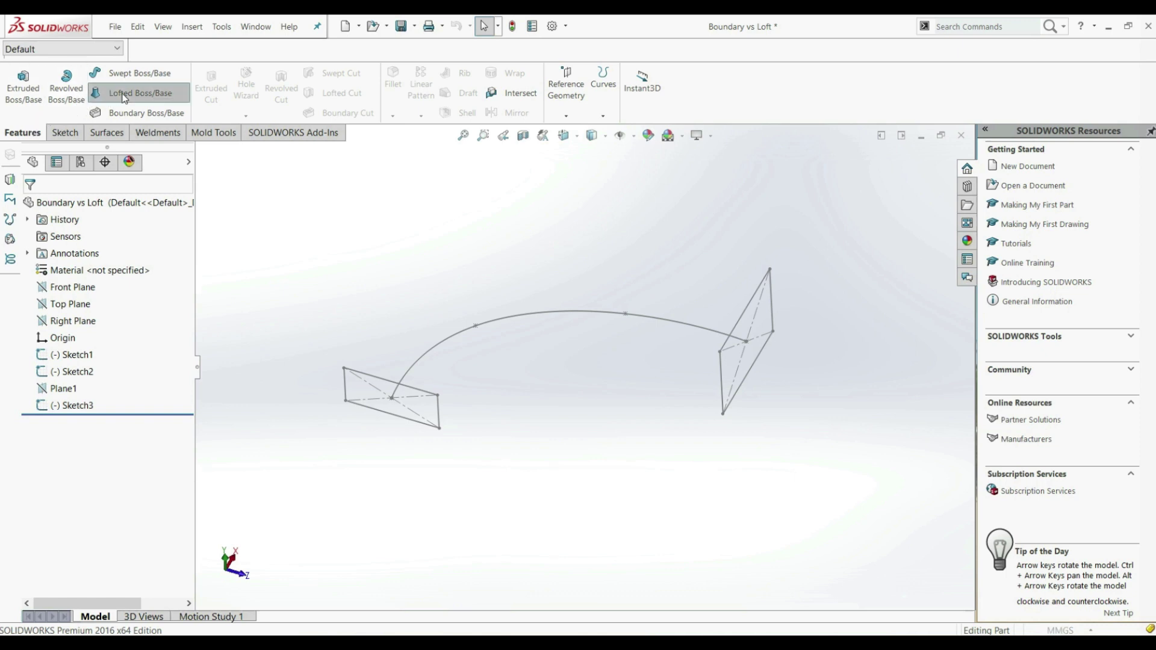
click(730, 345)
click(430, 393)
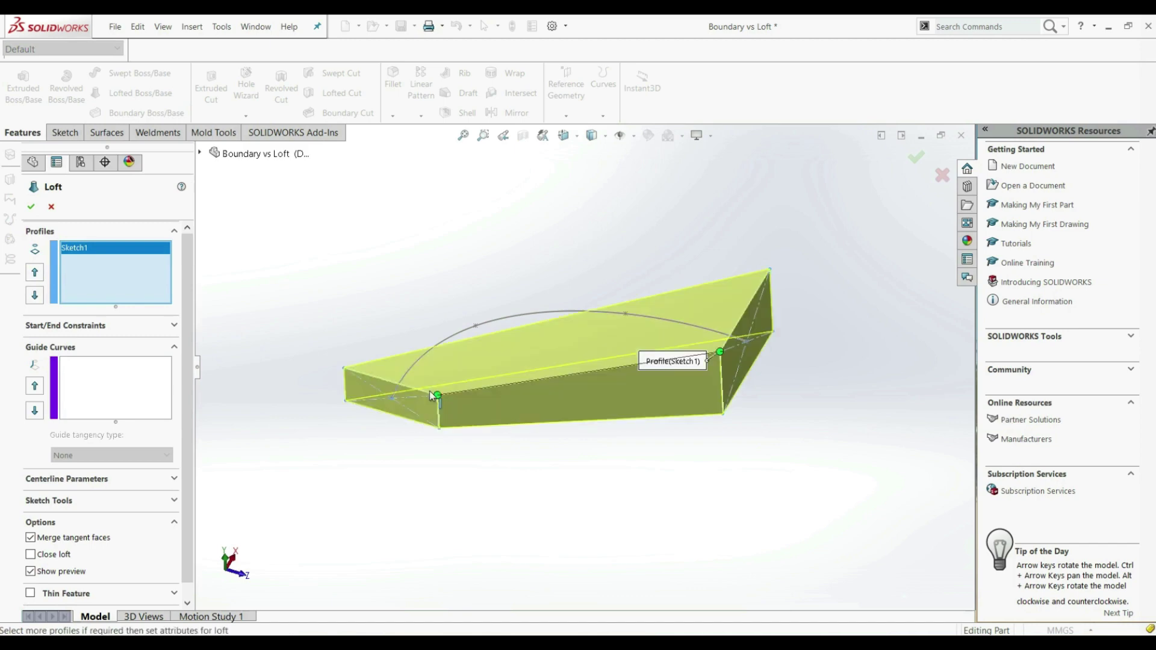
click(128, 381)
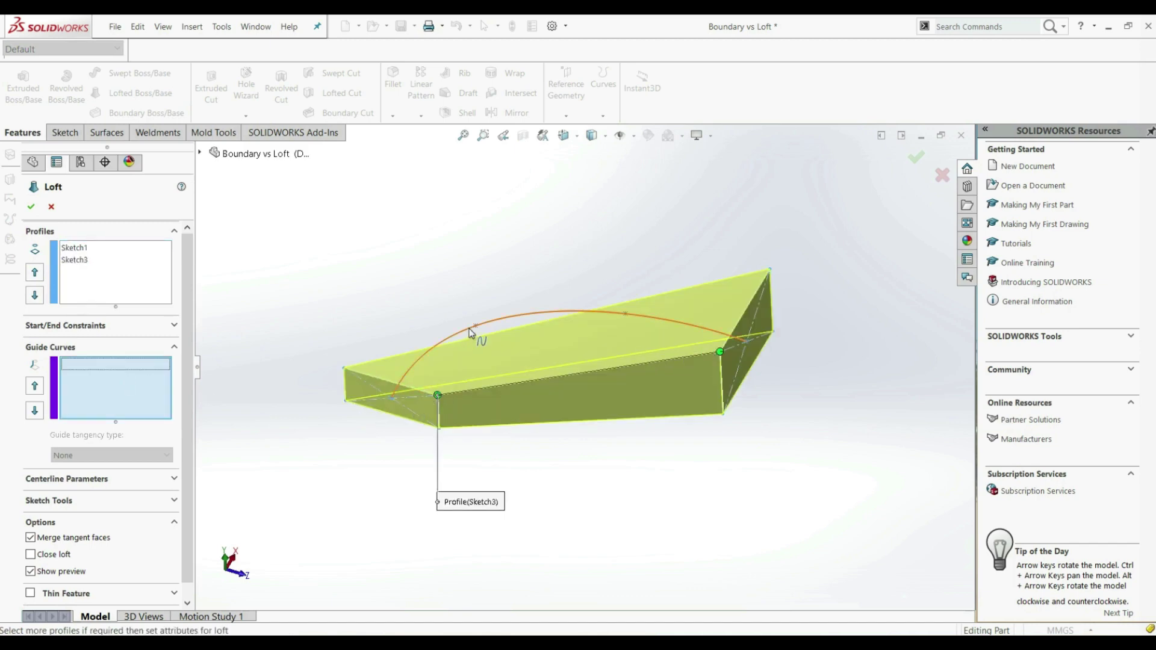
click(498, 322)
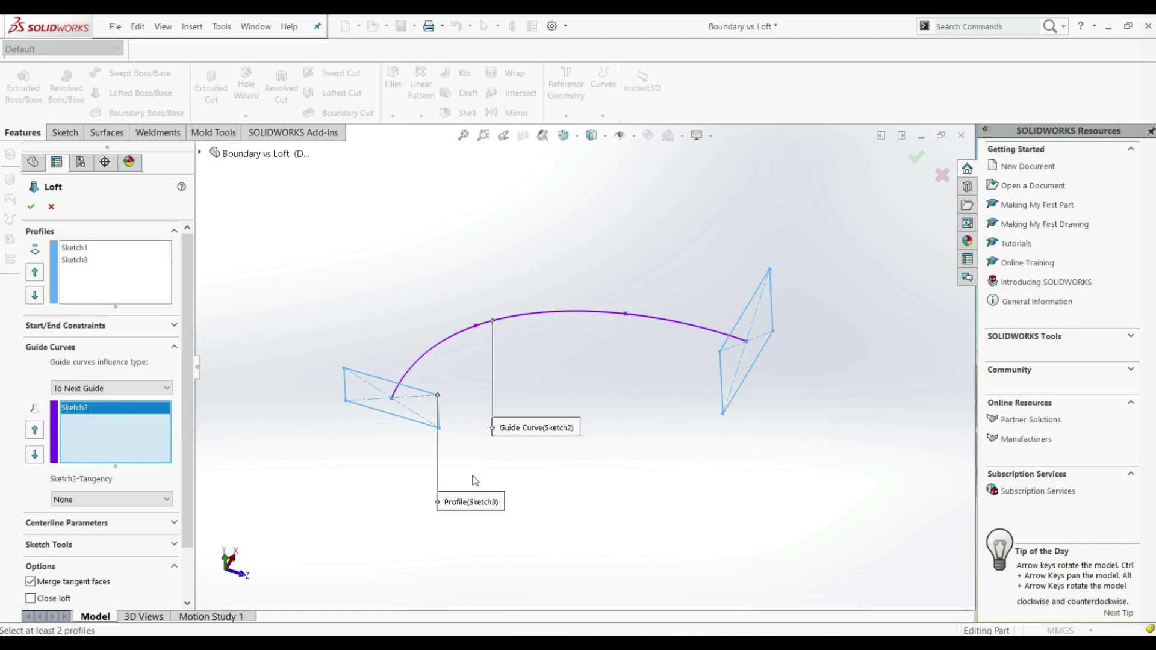
Remove the arc from the guide curves and use it as the loft centerline instead
right_click(110, 416)
click(143, 434)
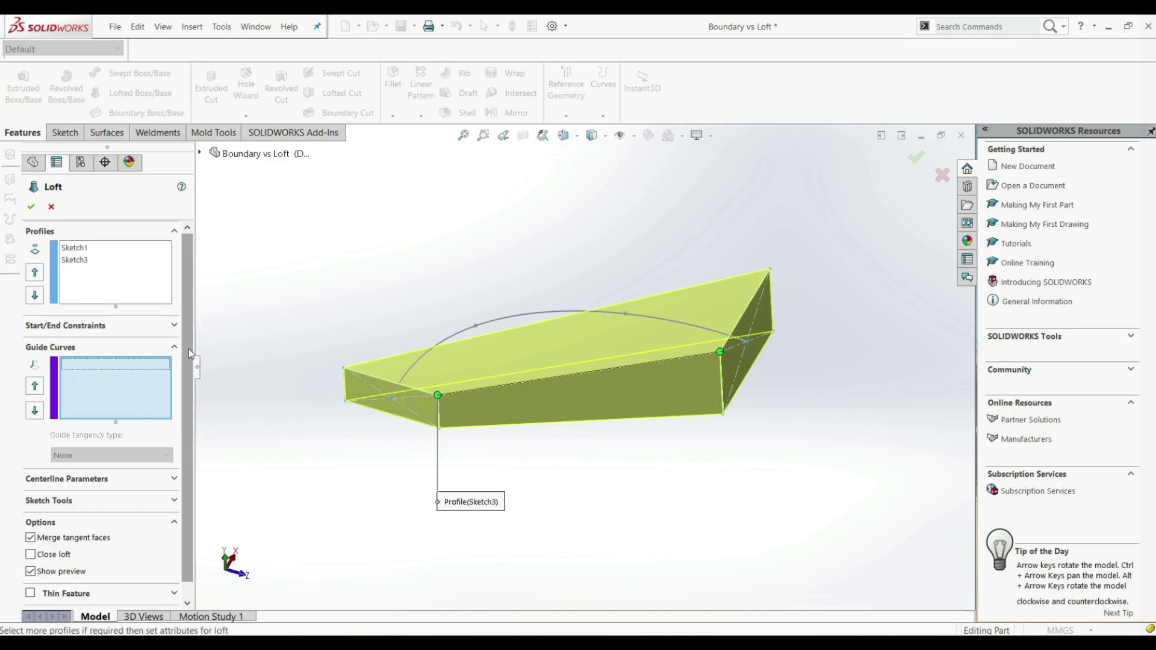
scroll(189, 349, down, 1)
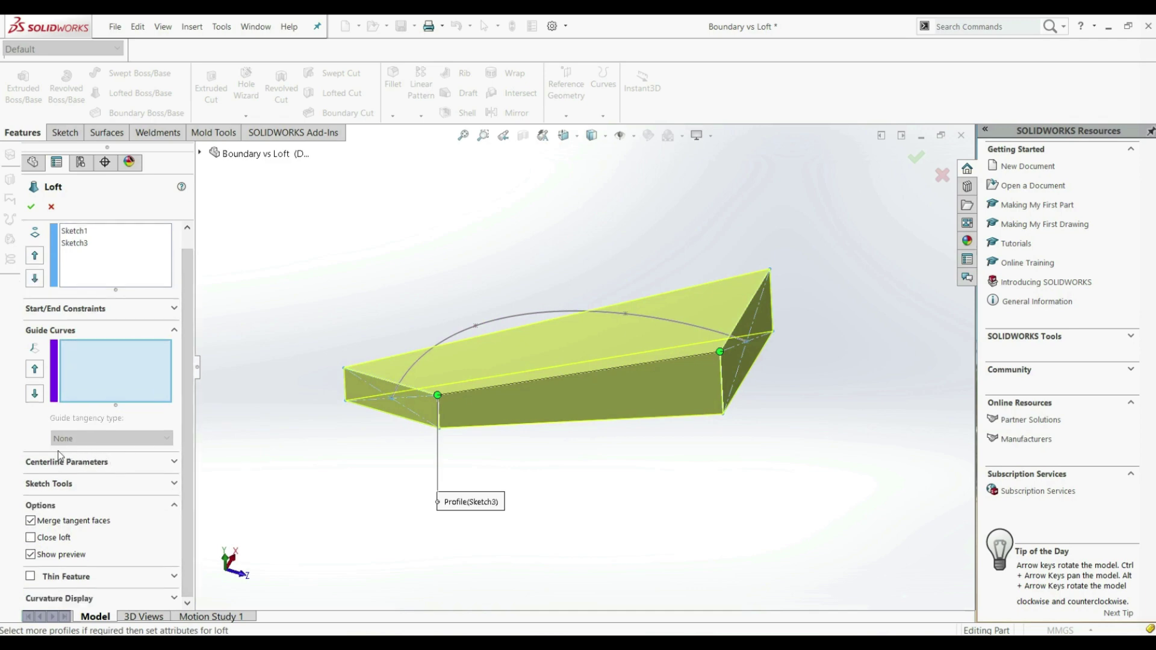
click(139, 462)
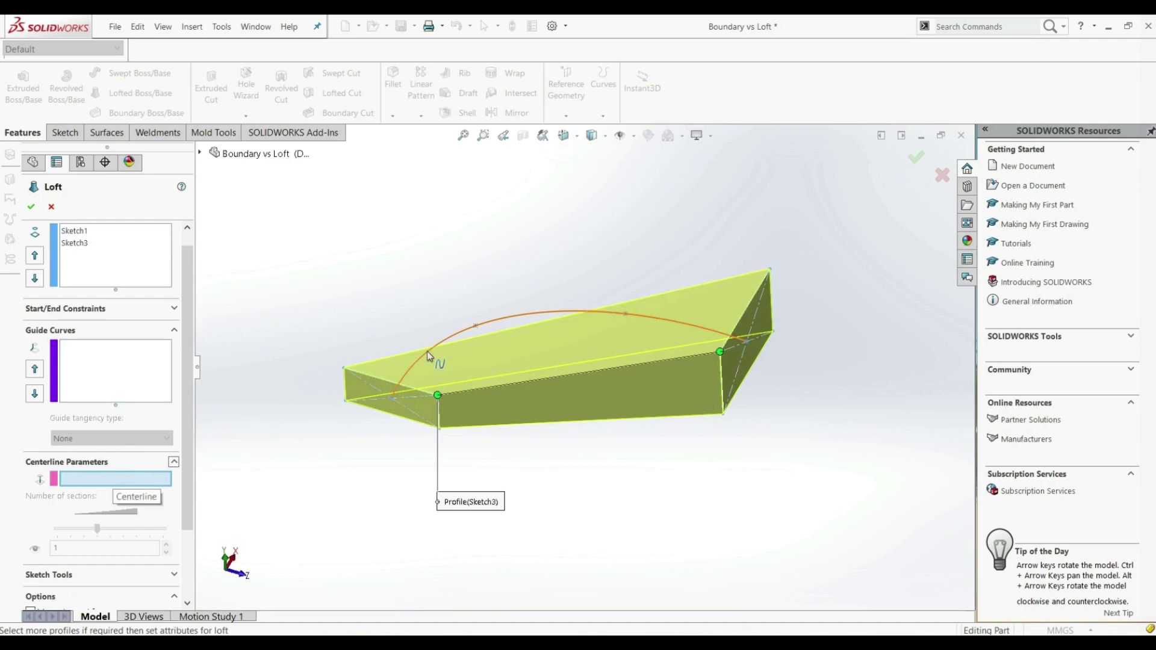
click(501, 324)
Turn on section display for the loft preview and raise the number of sections to 8
middle_drag(501, 361, 463, 487)
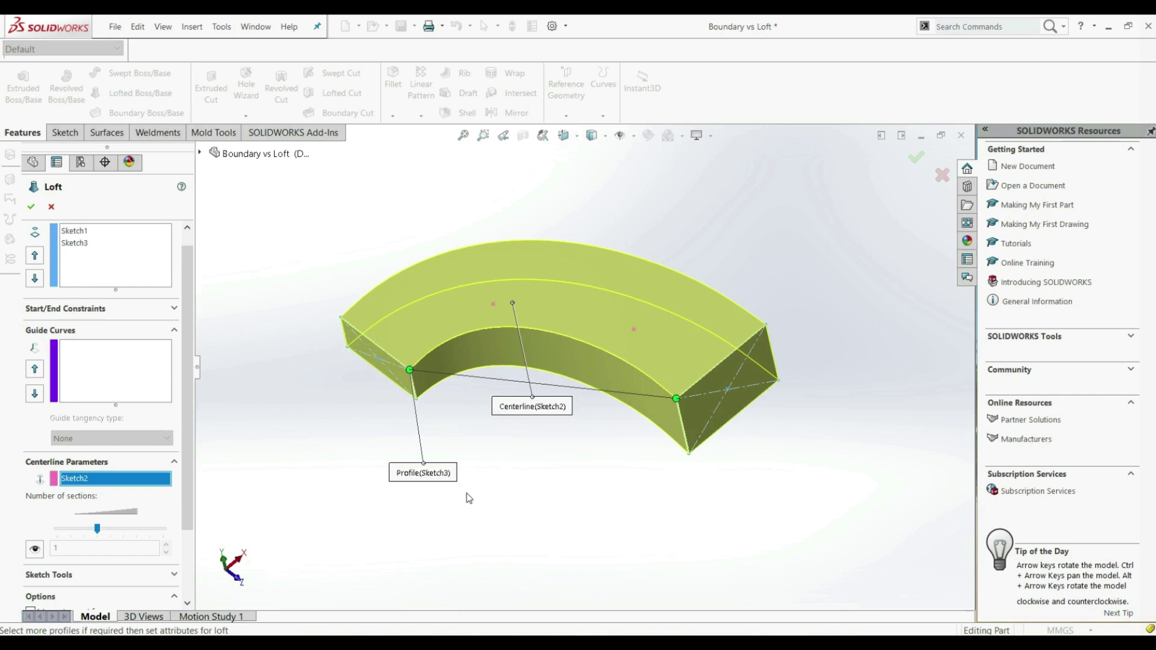
click(33, 555)
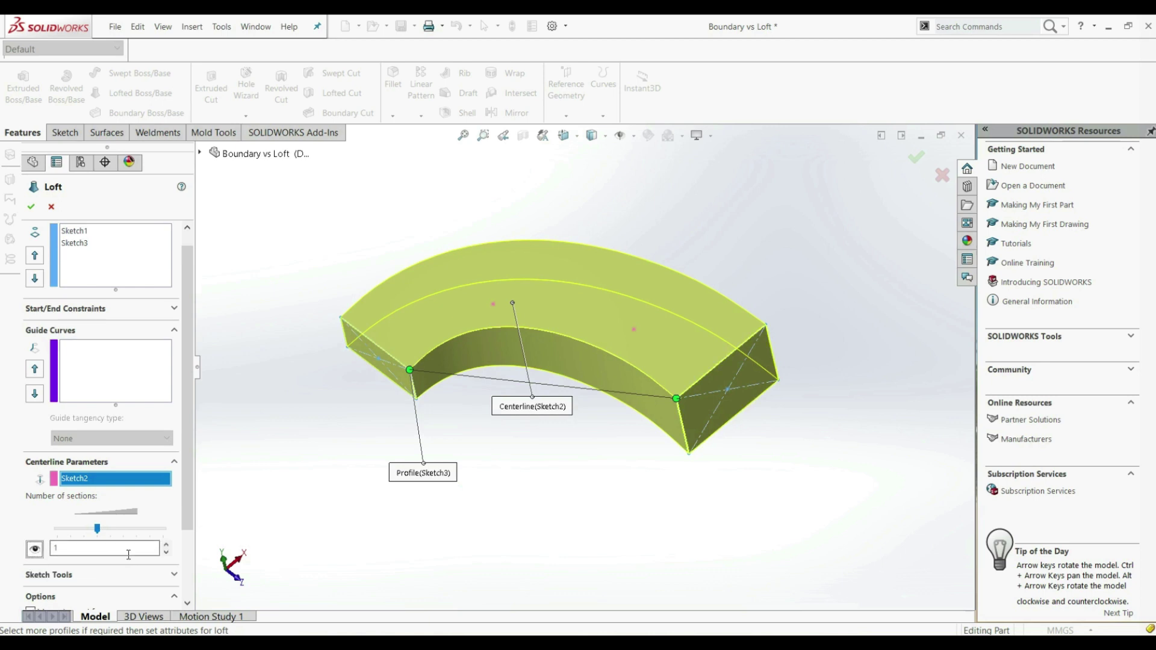
click(165, 544)
click(166, 545)
click(166, 545)
click(166, 544)
click(166, 545)
click(165, 545)
click(165, 545)
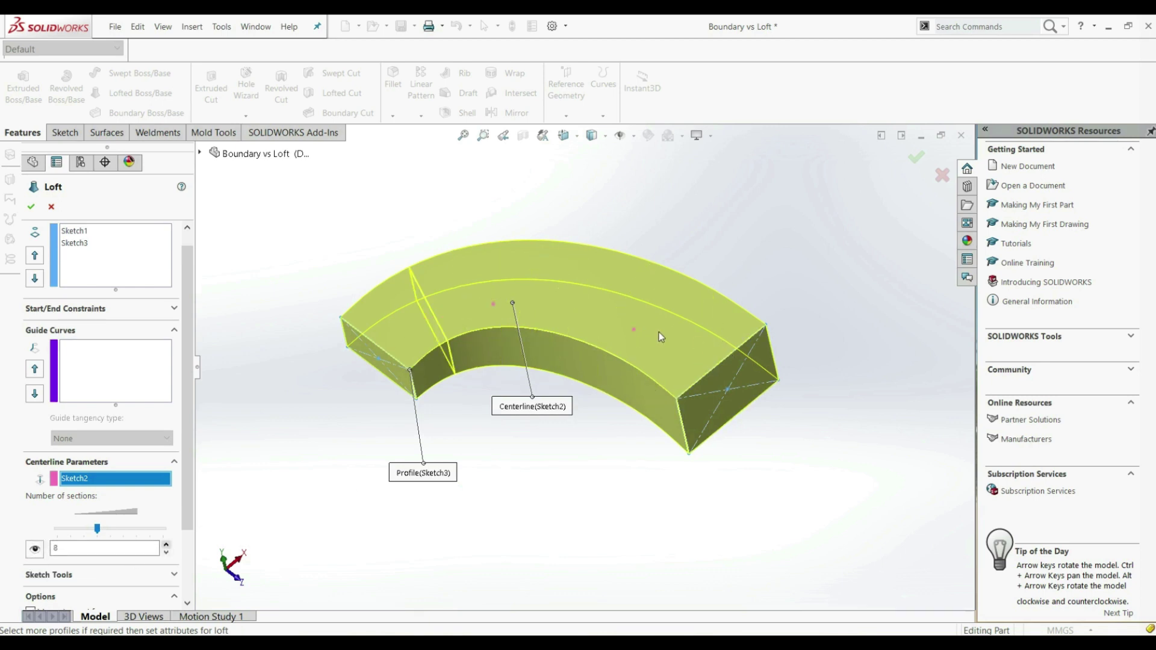